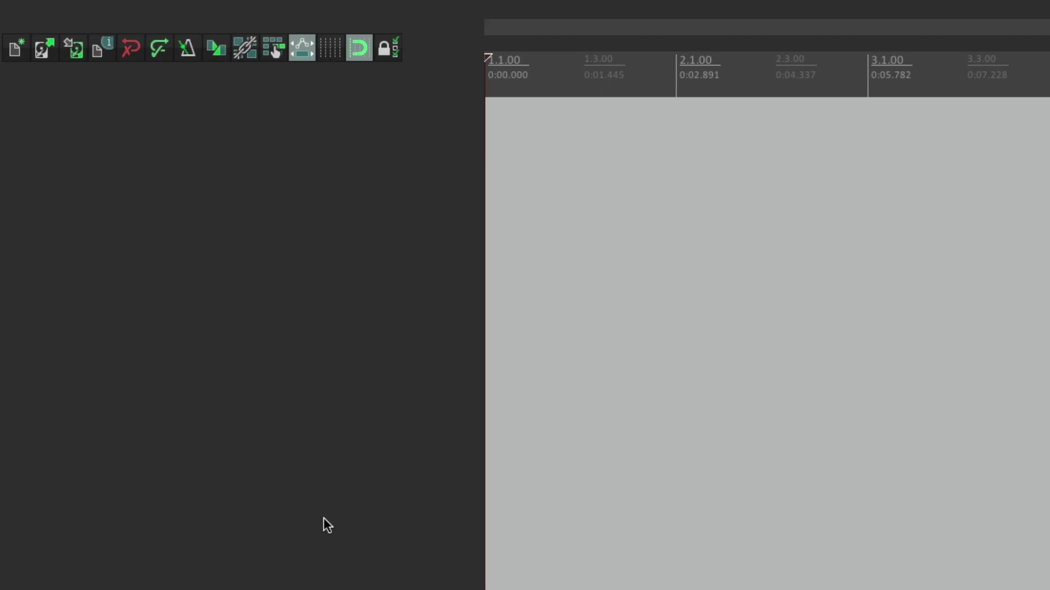
Create a new track, set its input to all MIDI channels of M-Audio USB Axiom 49 Port 1, and arm it for recording
{"action": "double_click", "coordinate": [318, 377]}
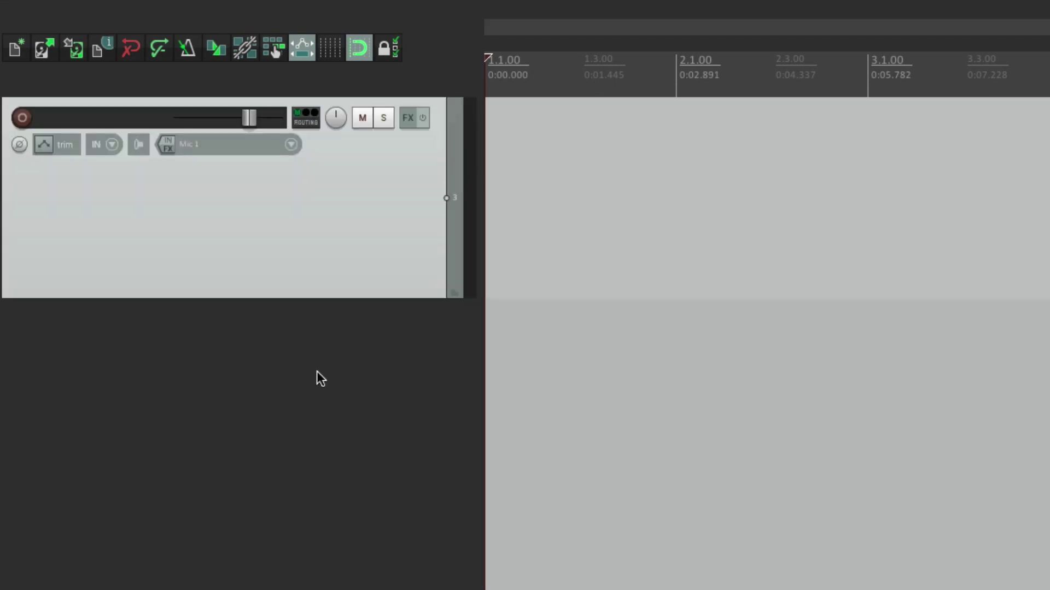
{"action": "left_click", "coordinate": [291, 145]}
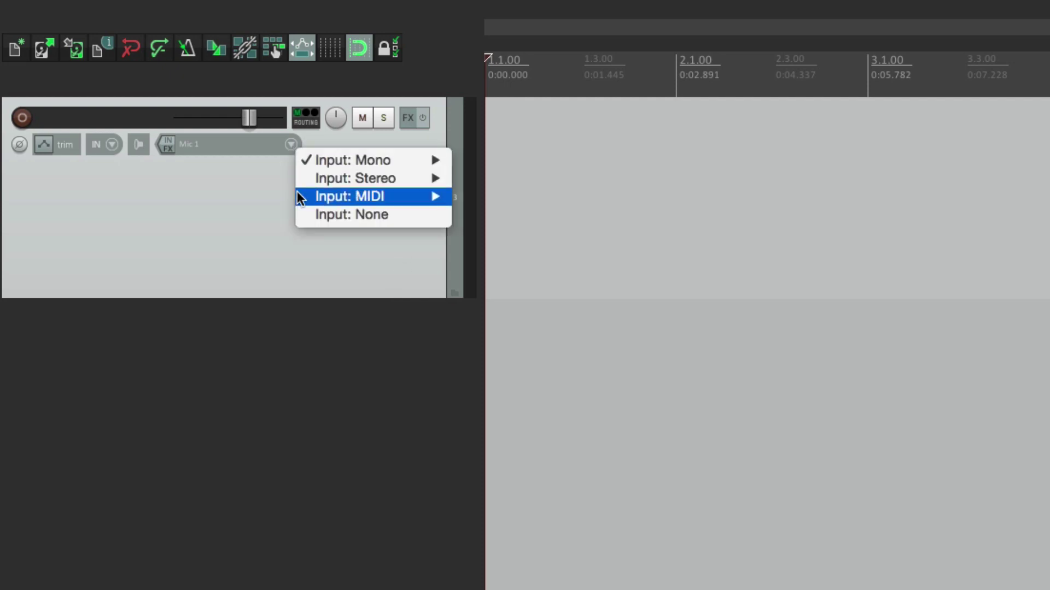
{"action": "mouse_move", "coordinate": [300, 197]}
{"action": "mouse_move", "coordinate": [535, 198]}
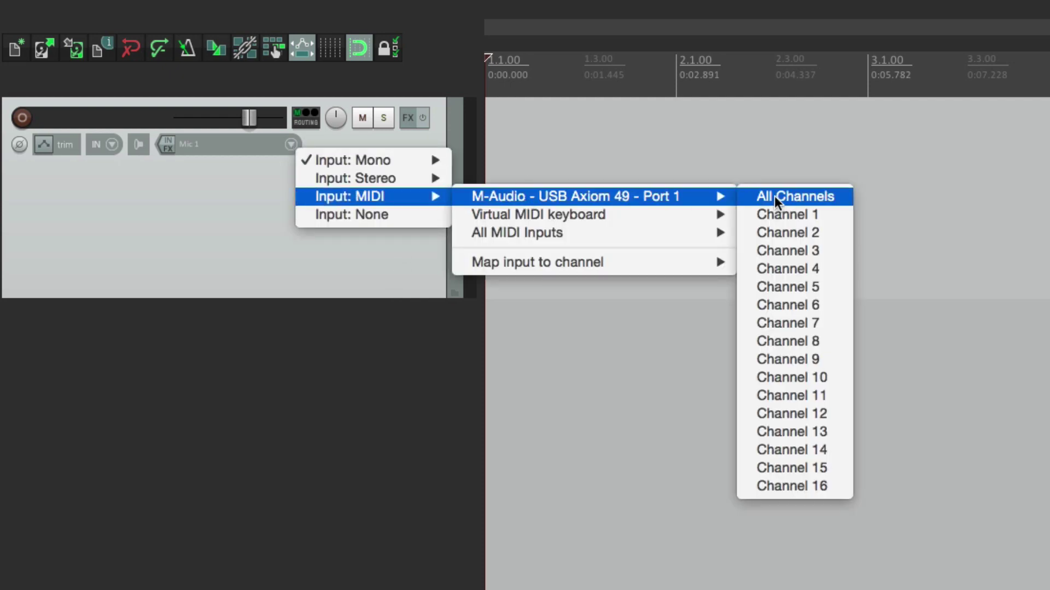
{"action": "left_click", "coordinate": [774, 197]}
{"action": "left_click", "coordinate": [22, 118]}
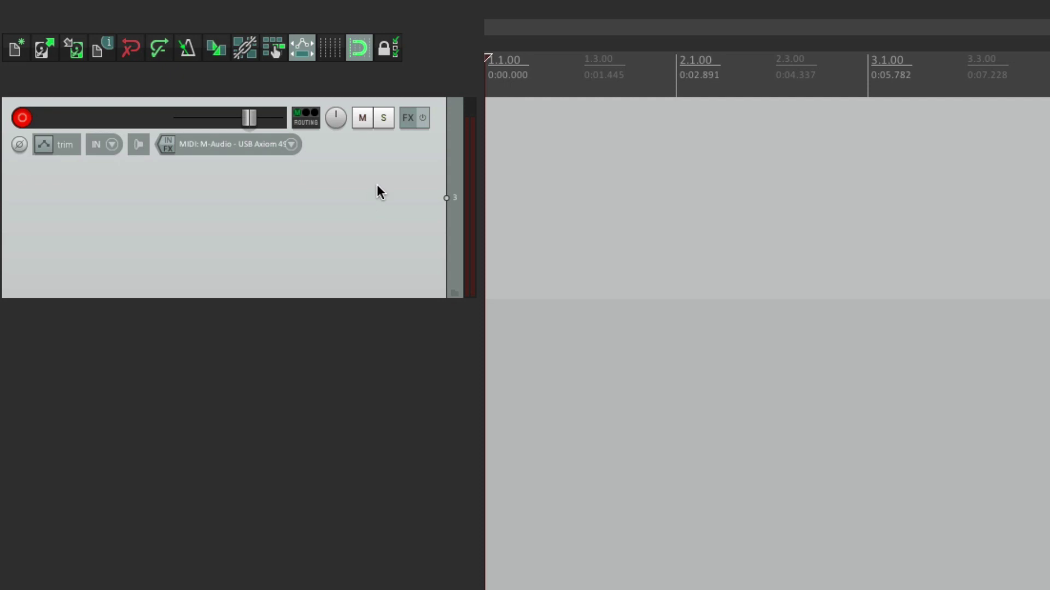
Add the VSTi instrument Kontakt 5 (8 out) to the new track
{"action": "left_click", "coordinate": [409, 119]}
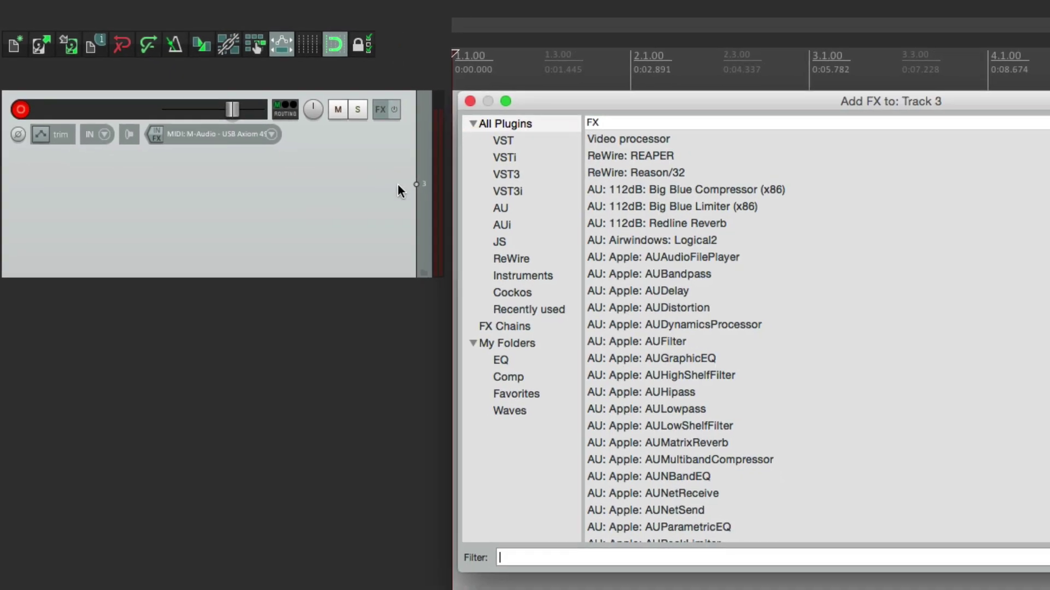
{"action": "left_click", "coordinate": [548, 280]}
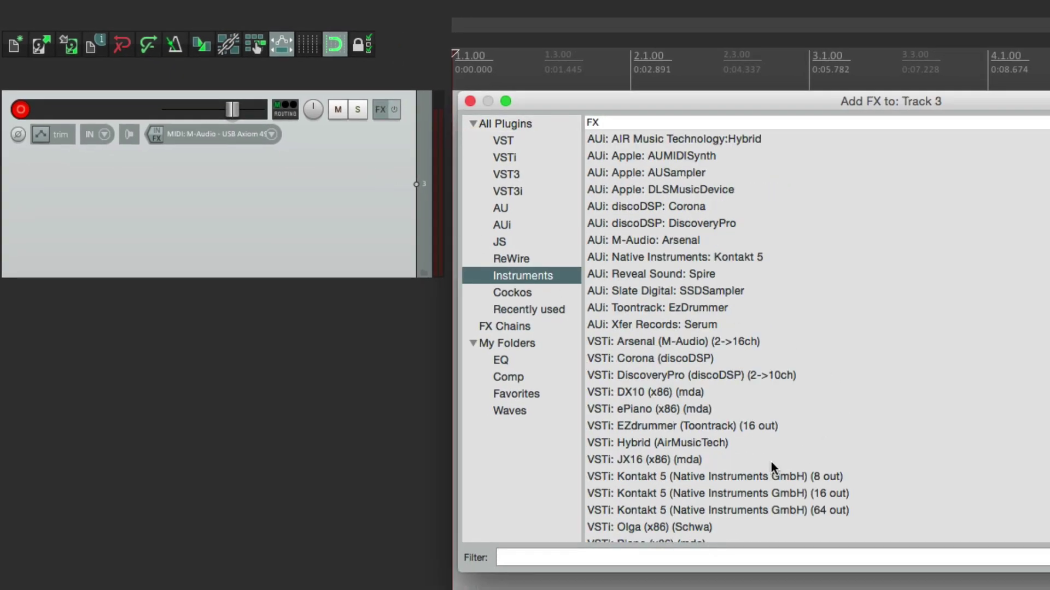
{"action": "left_click", "coordinate": [744, 481]}
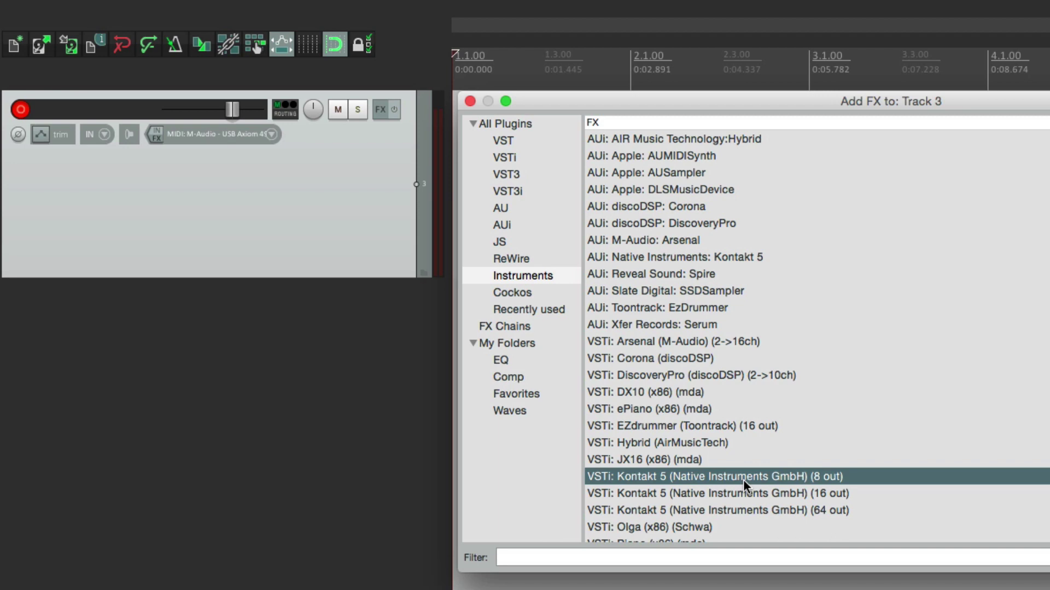
{"action": "double_click", "coordinate": [745, 481]}
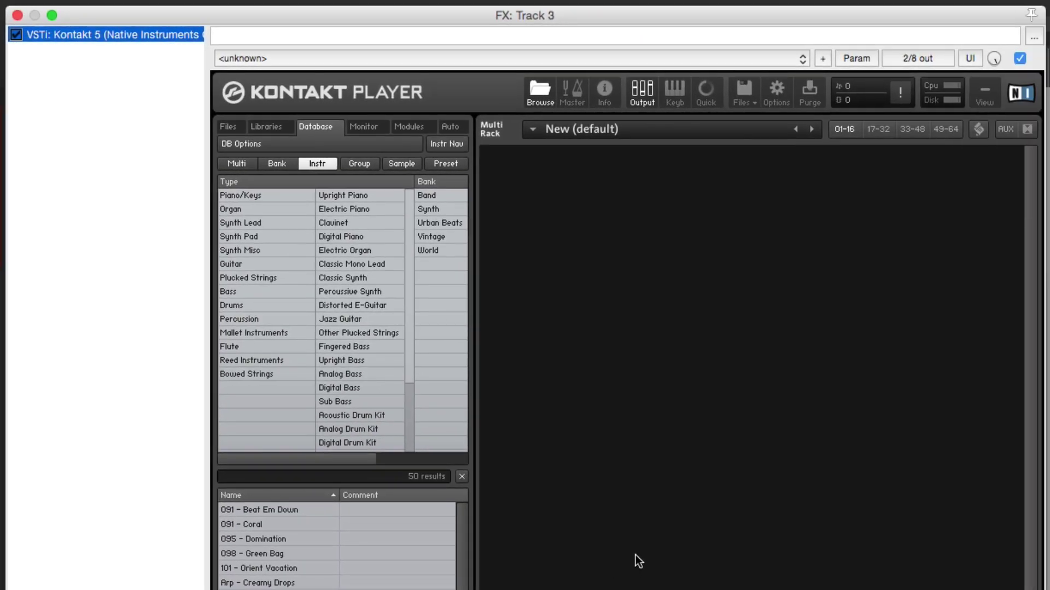
Load the E-Piano instrument from the Piano/Keys category into Kontakt's multi rack
{"action": "left_click", "coordinate": [287, 196]}
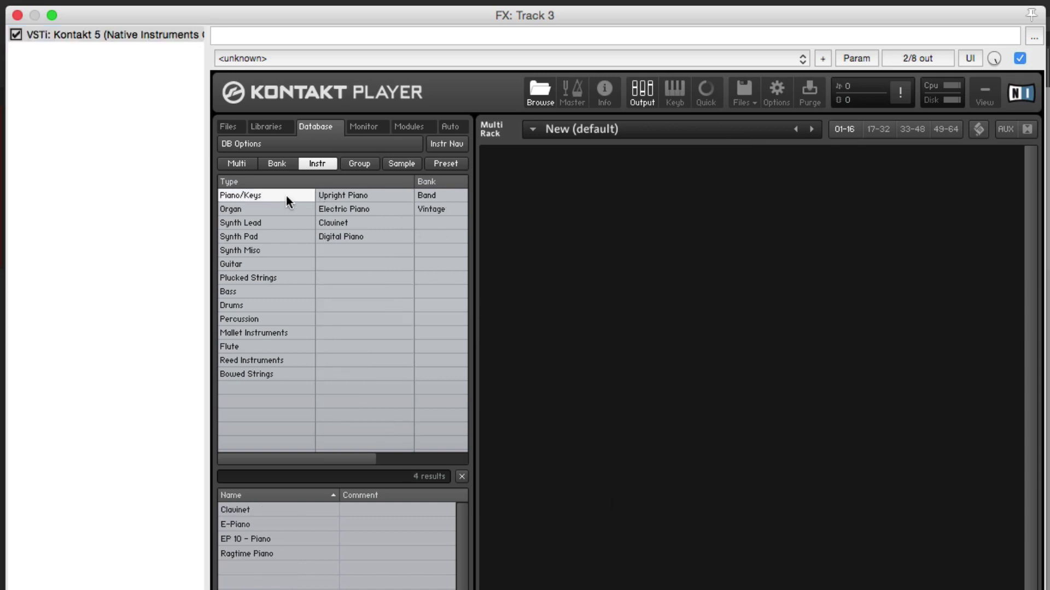
{"action": "left_click", "coordinate": [303, 524]}
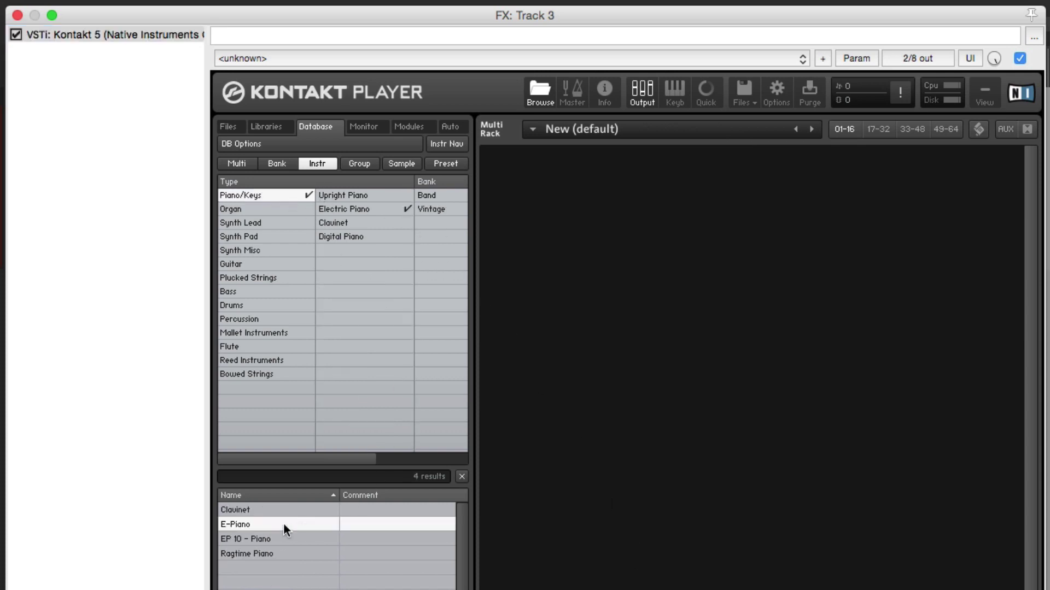
{"action": "left_click_drag", "start_coordinate": [287, 524], "coordinate": [628, 415]}
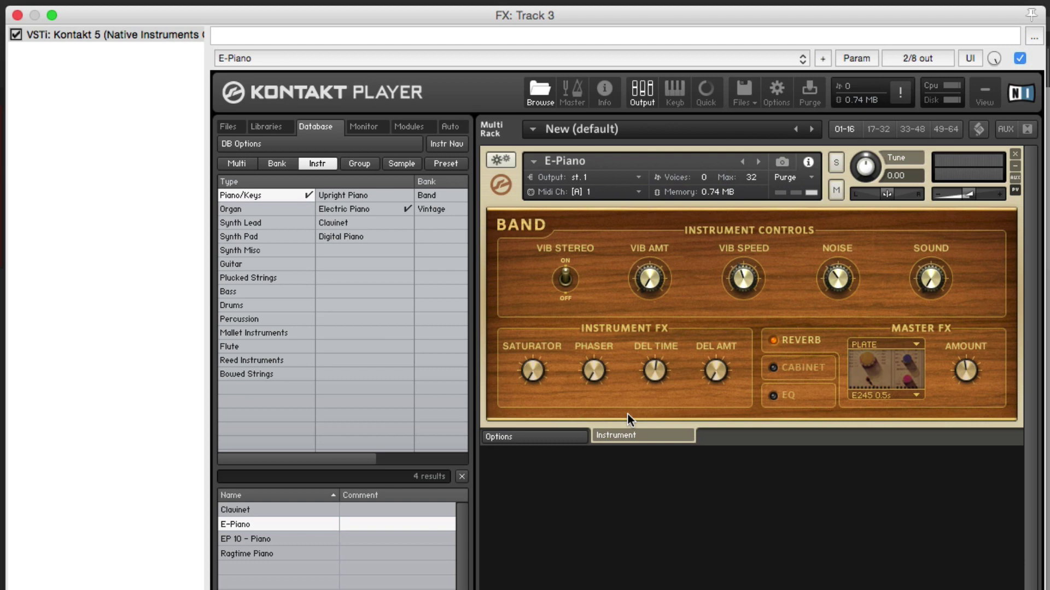
Play test notes on the E-Piano and turn up its vibrato amount, auditioning the result
{"action": "key", "text": "a"}
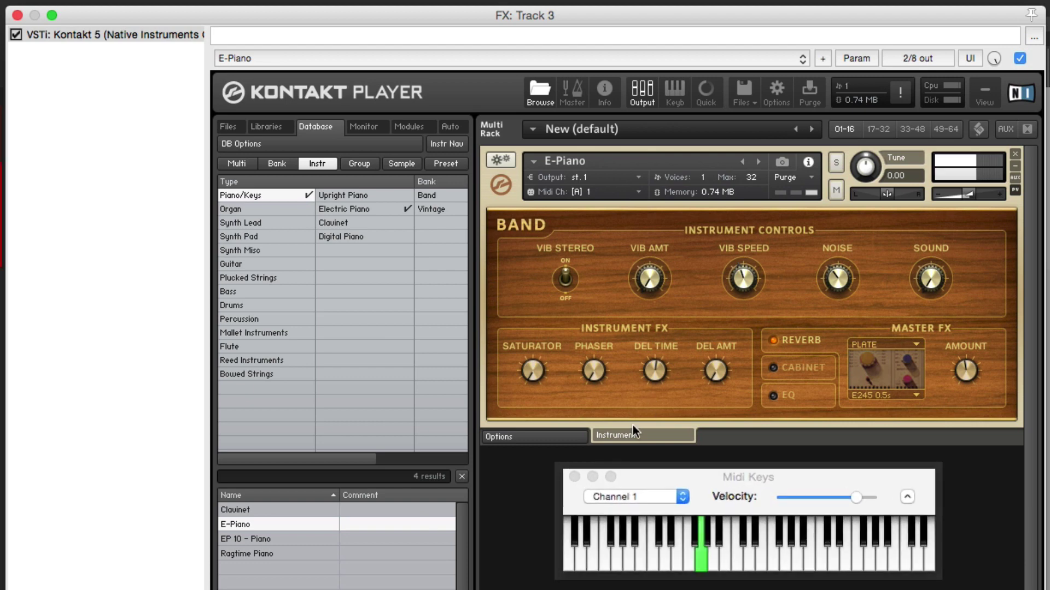
{"action": "key", "text": "f"}
{"action": "key", "text": "h"}
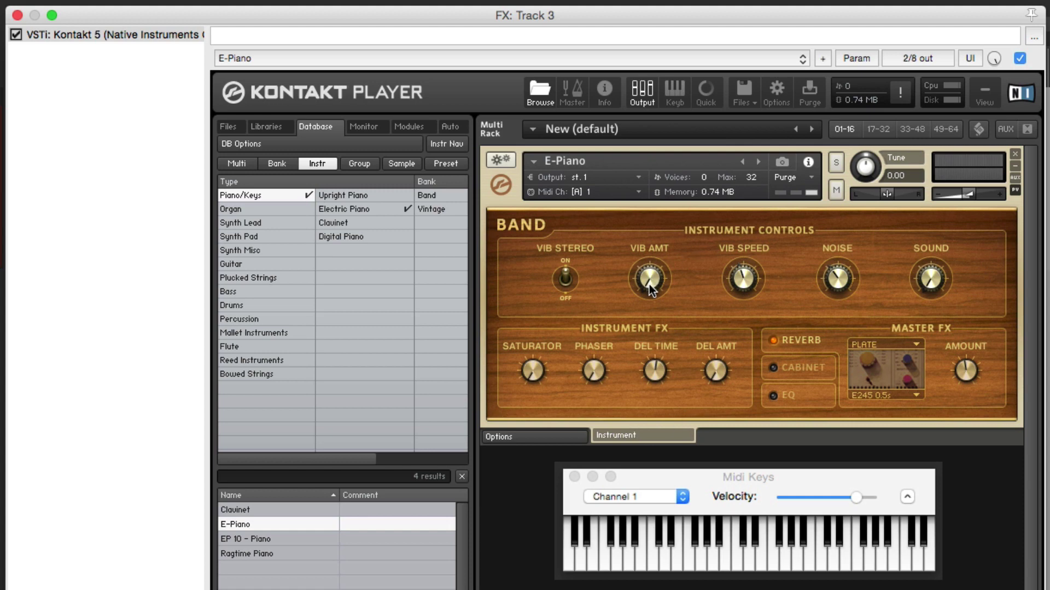
{"action": "key", "text": "g"}
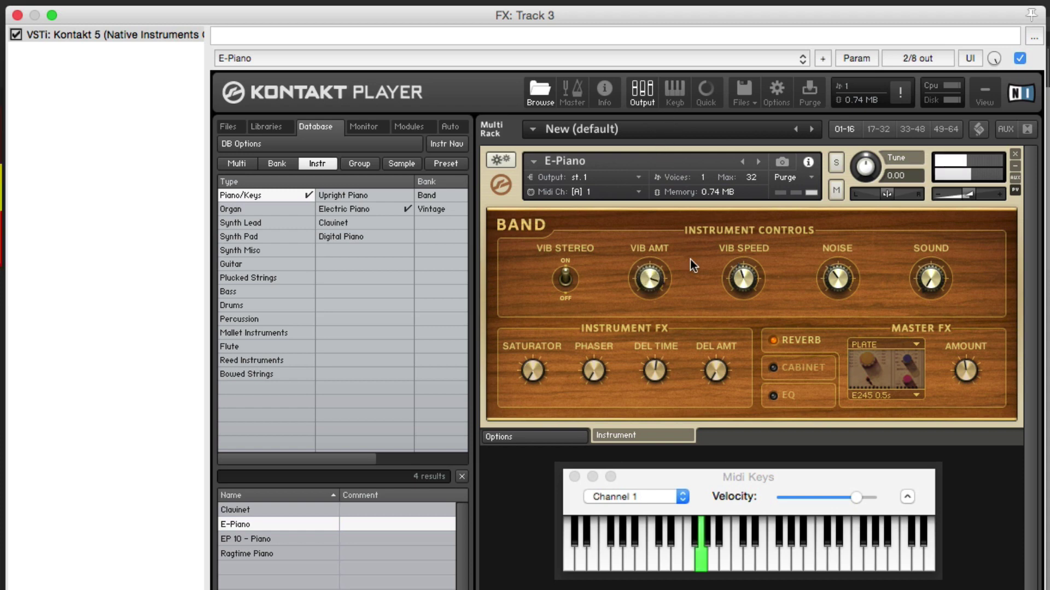
{"action": "key", "text": "k"}
{"action": "key", "text": "semicolon"}
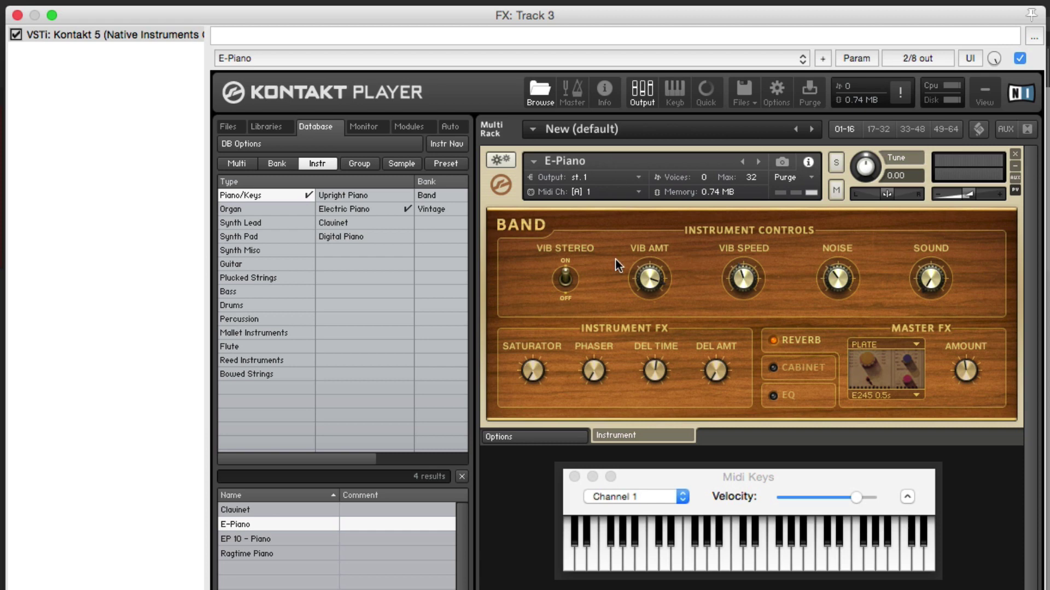
Toggle the E-Piano's stereo vibrato switch and play a few notes to audition it
{"action": "left_click", "coordinate": [567, 279]}
{"action": "key", "text": "g"}
{"action": "key", "text": "k"}
{"action": "key", "text": "semicolon"}
Filter all plugins by "pitch" and add JS: Pitch Shifter 2 to the track after Kontakt
{"action": "double_click", "coordinate": [139, 100]}
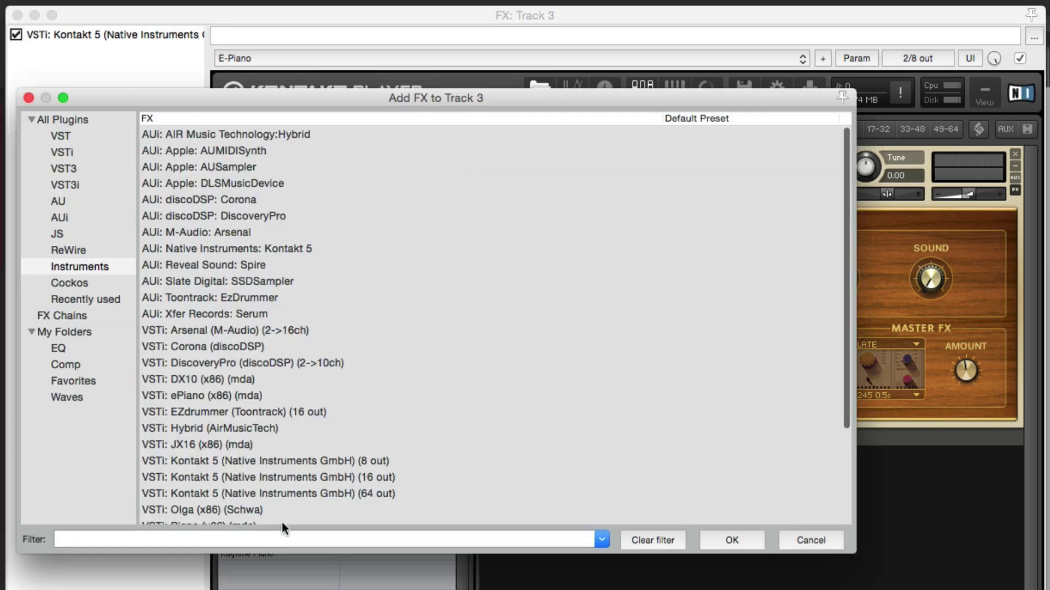
{"action": "type", "text": "pitch"}
{"action": "left_click", "coordinate": [103, 122]}
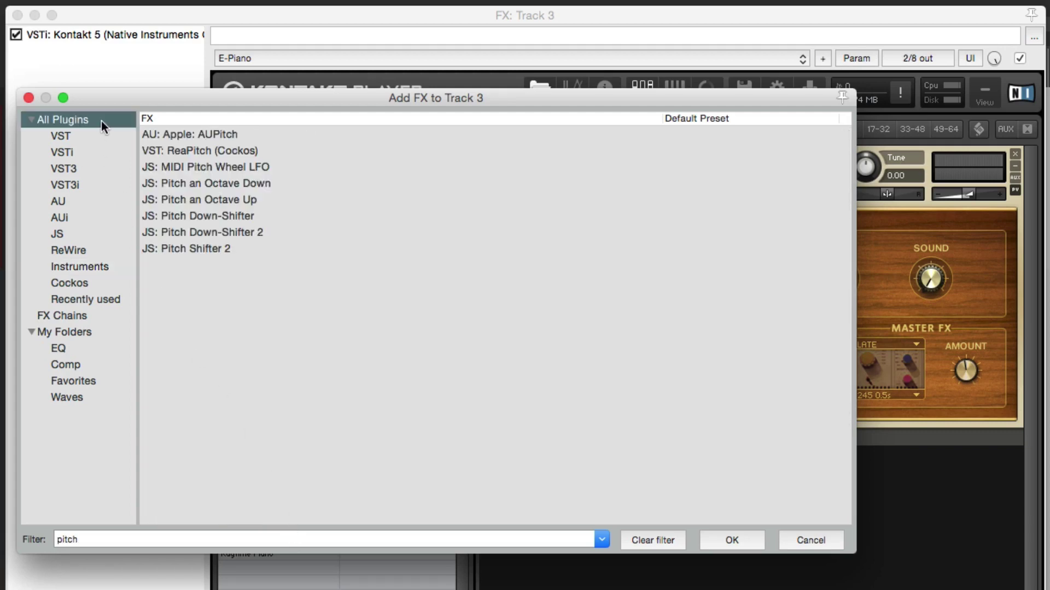
{"action": "left_click", "coordinate": [255, 255]}
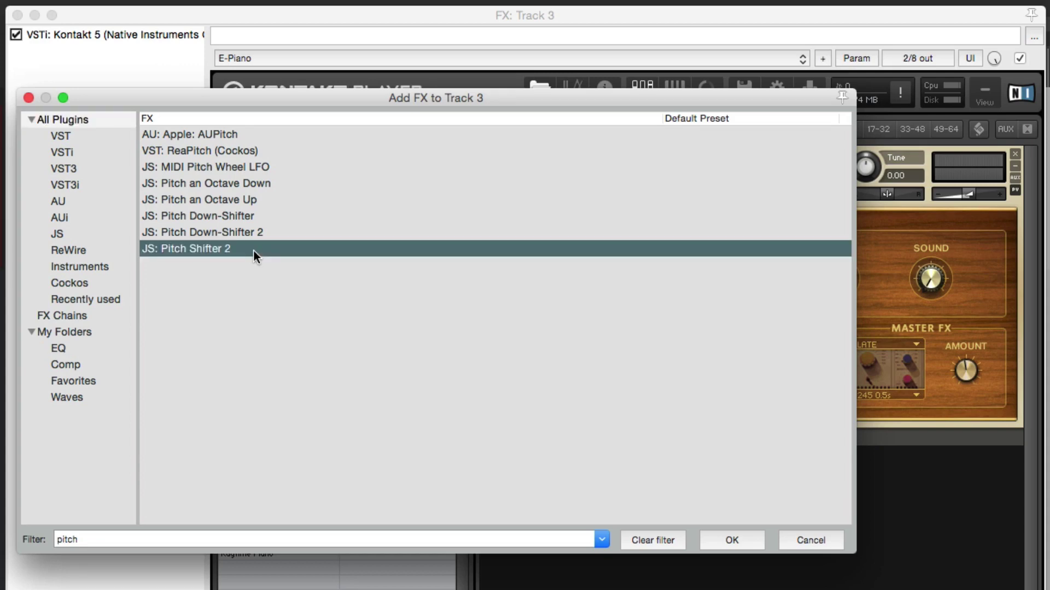
{"action": "left_click", "coordinate": [707, 536]}
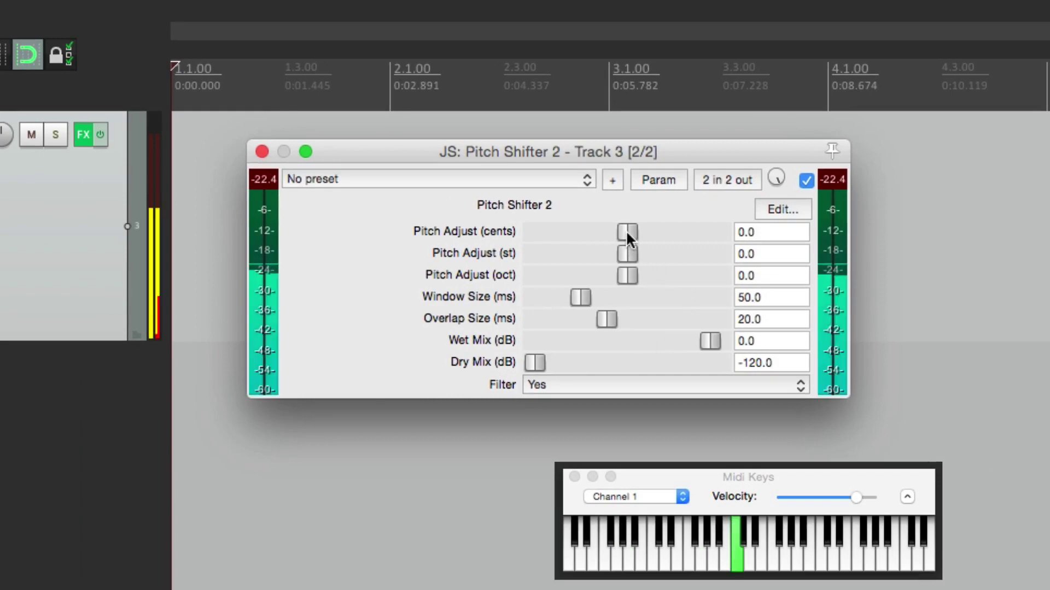
Move Pitch Adjust (cents) to -39 and reset it to 0, making it the last-touched parameter
{"action": "left_click_drag", "start_coordinate": [626, 234], "coordinate": [589, 235]}
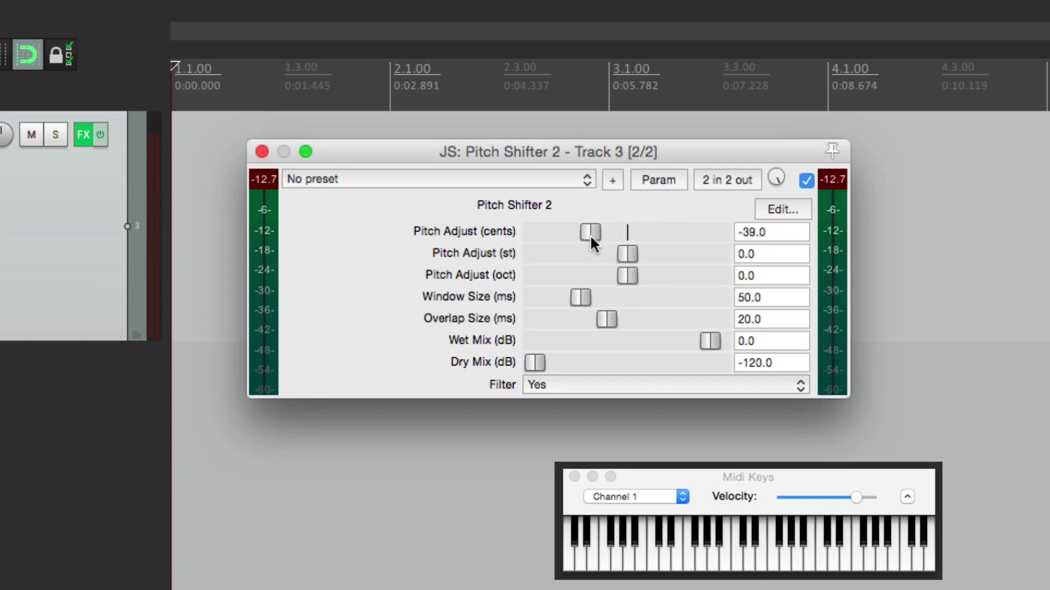
{"action": "double_click", "coordinate": [590, 235]}
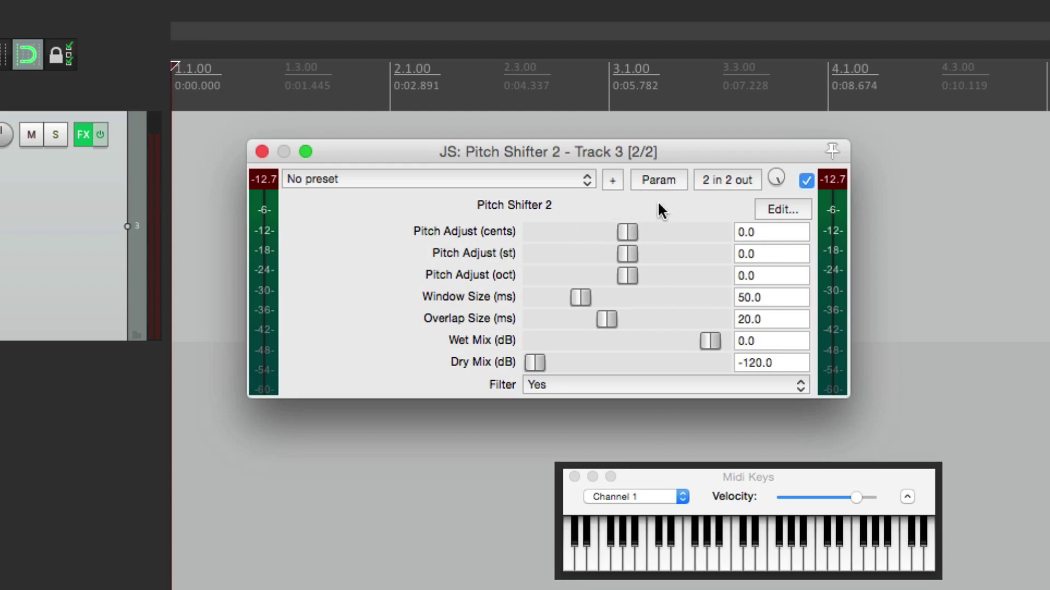
{"action": "left_click", "coordinate": [655, 180]}
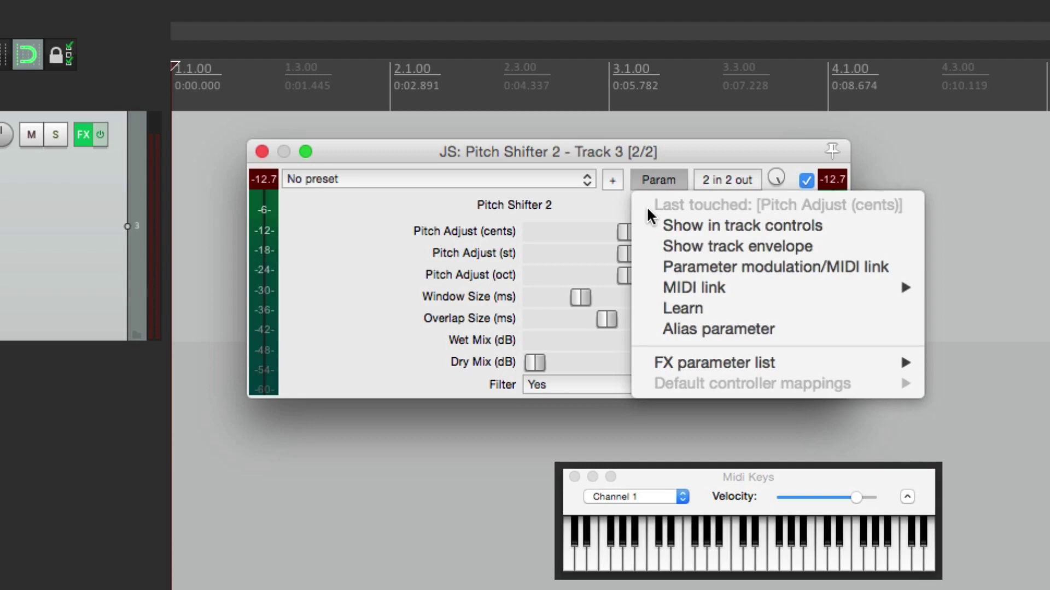
{"action": "left_click", "coordinate": [642, 150]}
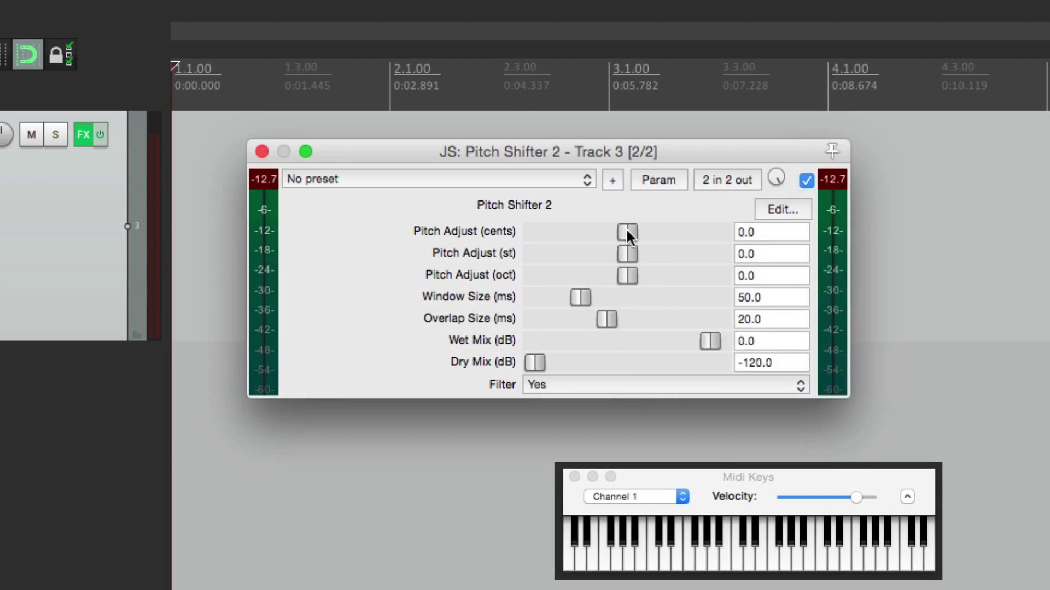
Open parameter modulation for Pitch Adjust (cents) and enable its LFO
{"action": "left_click", "coordinate": [660, 179]}
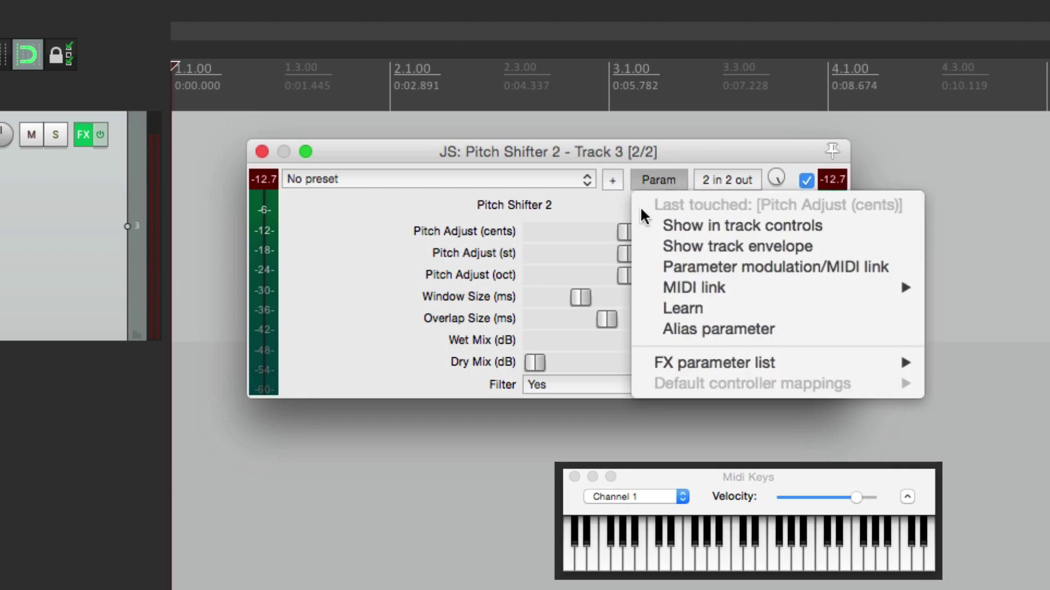
{"action": "left_click", "coordinate": [651, 268]}
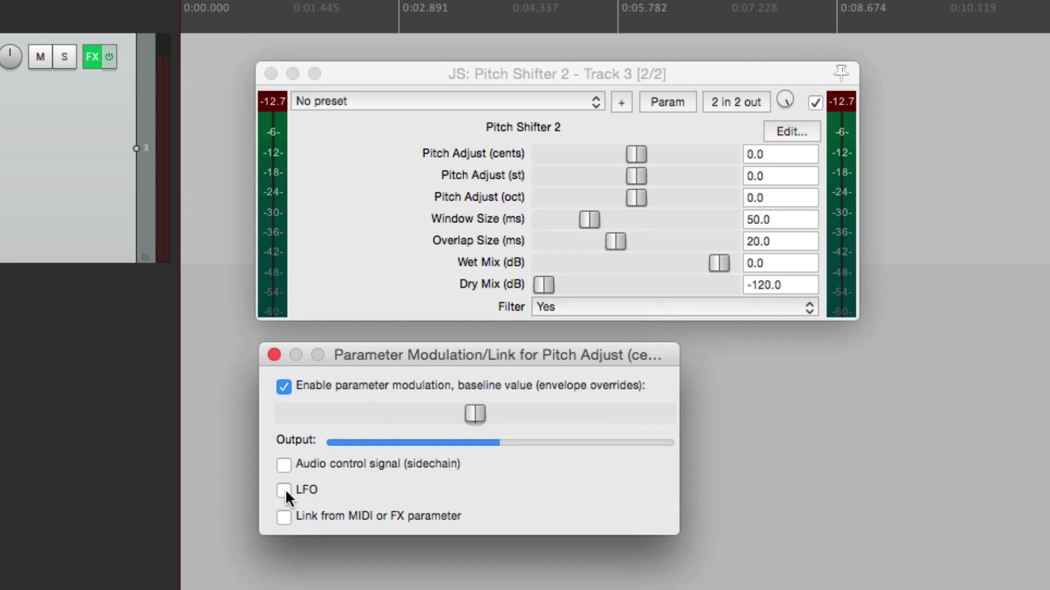
{"action": "left_click", "coordinate": [284, 491]}
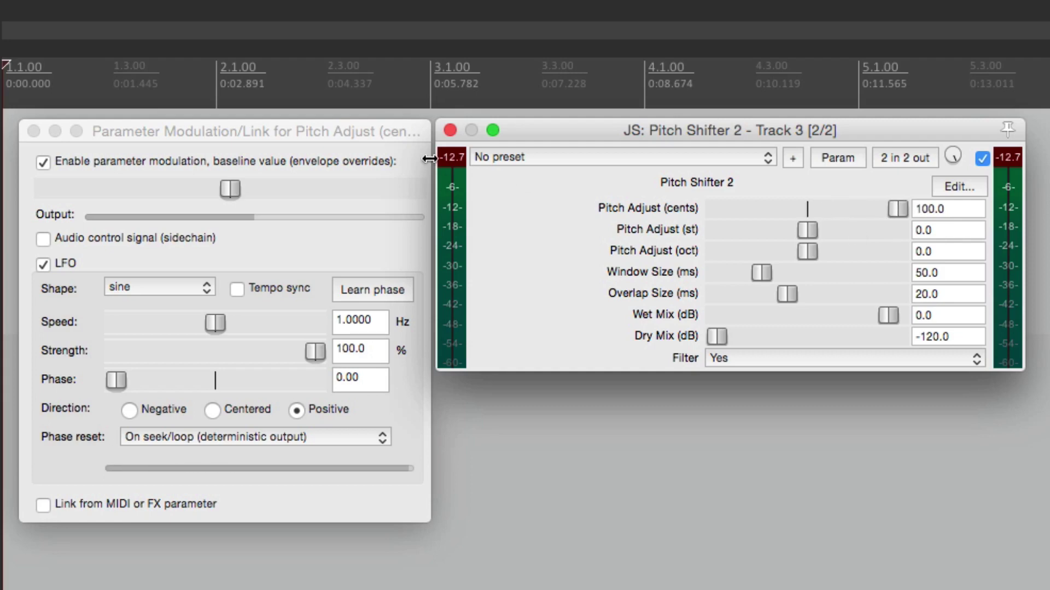
Try the modulation baseline at its minimum and reset it to the centre
{"action": "left_click", "coordinate": [373, 158]}
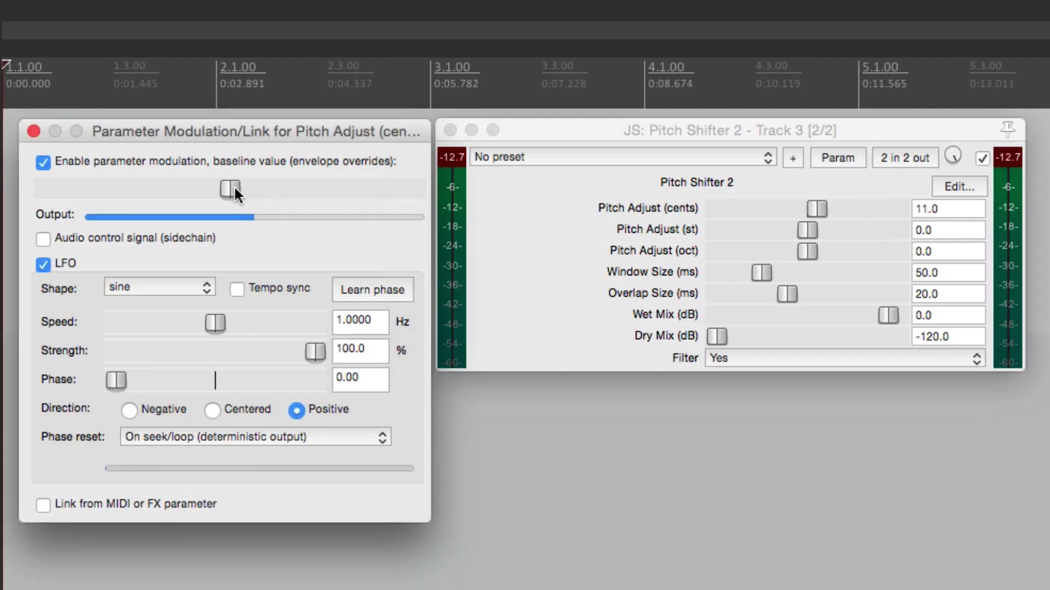
{"action": "left_click_drag", "start_coordinate": [223, 189], "coordinate": [30, 197]}
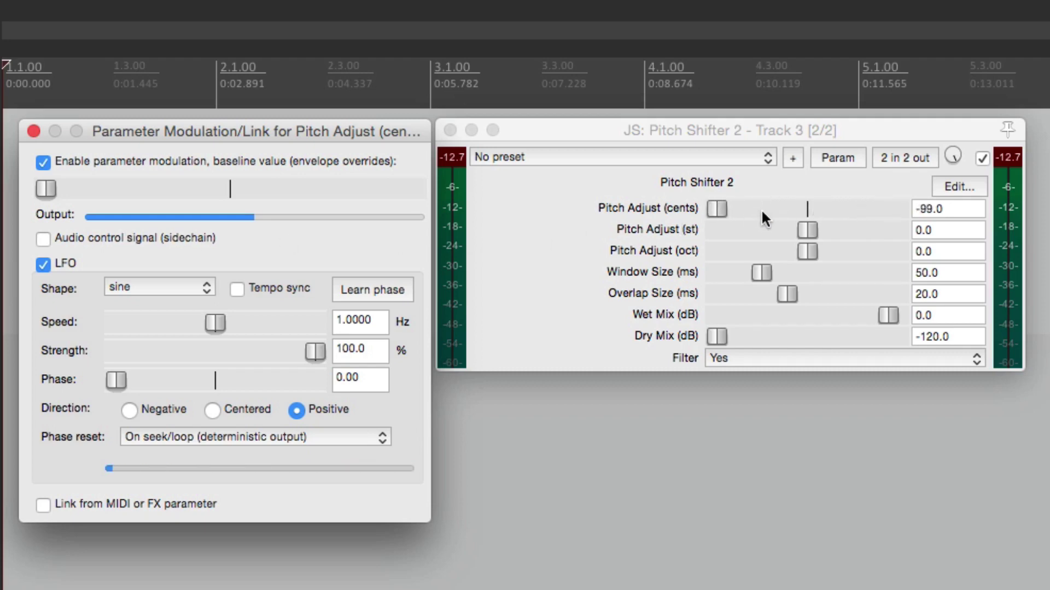
{"action": "double_click", "coordinate": [44, 190]}
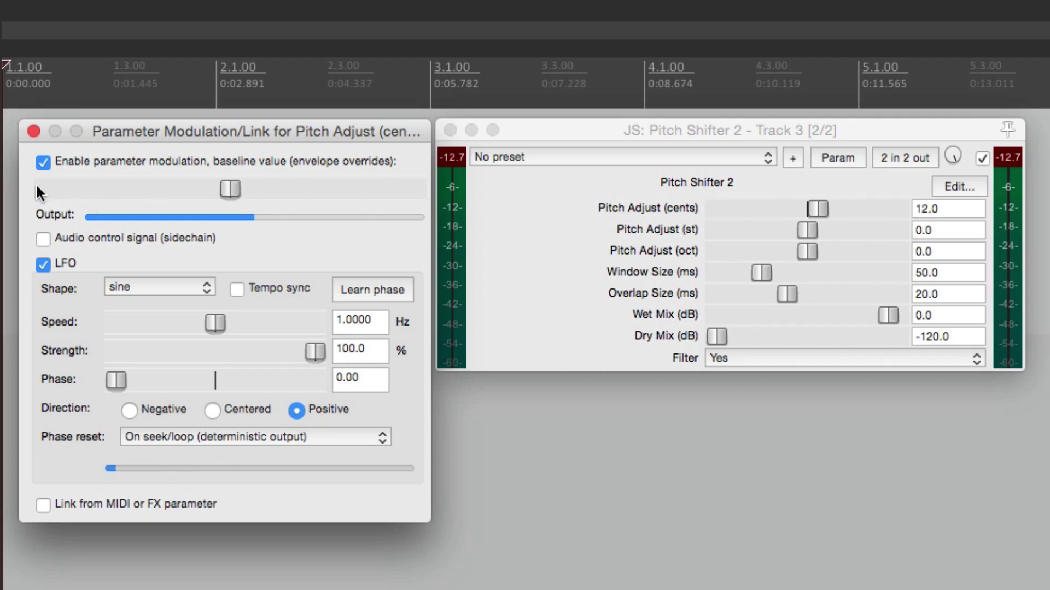
Set the LFO direction to Centered and reduce its strength to about 14.3%
{"action": "left_click", "coordinate": [214, 411]}
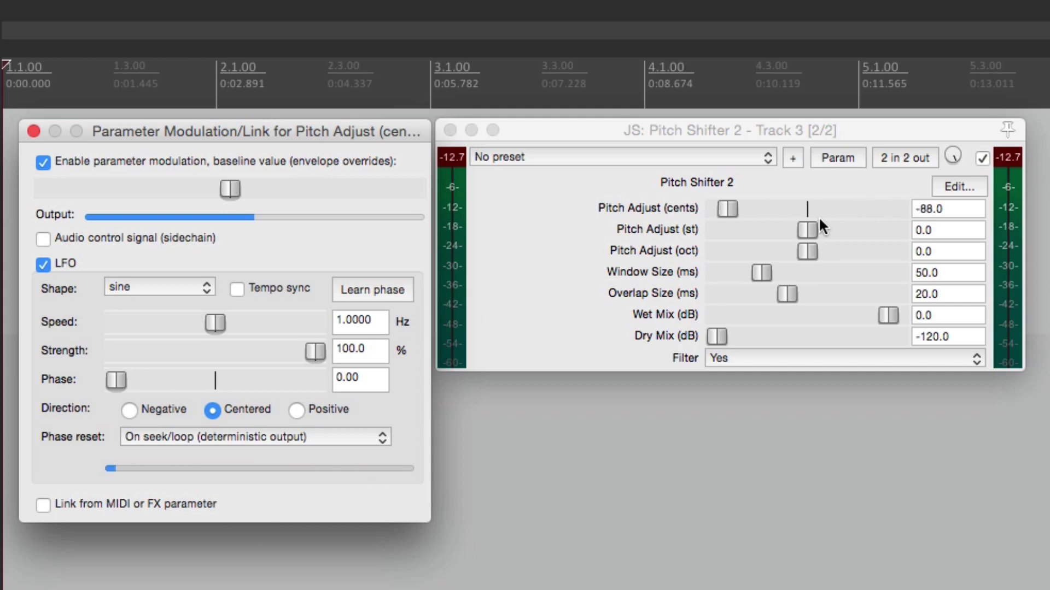
{"action": "key", "text": "alt+b"}
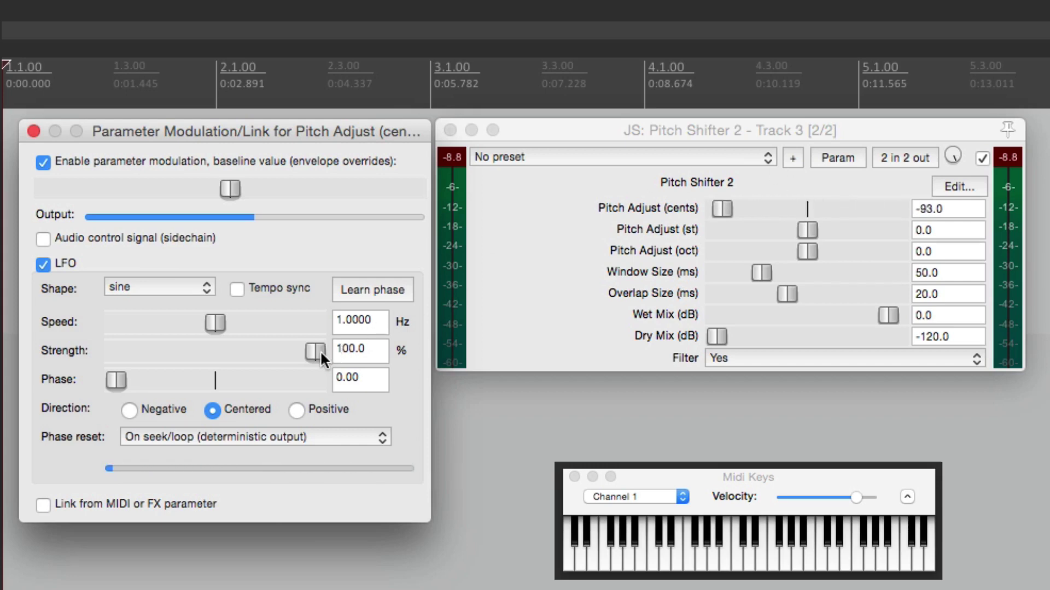
{"action": "left_click_drag", "start_coordinate": [320, 350], "coordinate": [149, 350]}
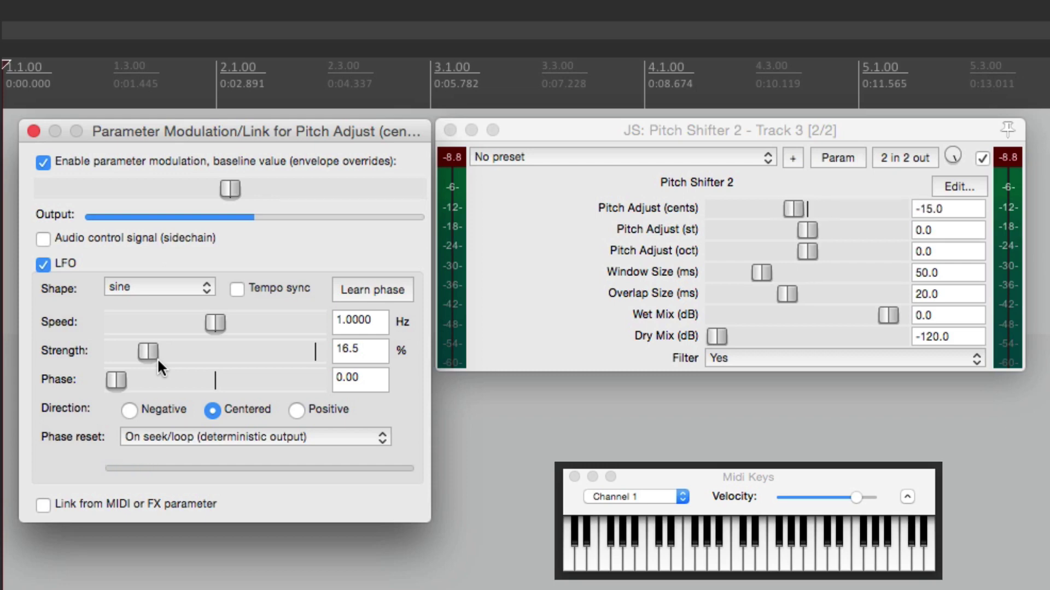
{"action": "mouse_move", "coordinate": [152, 355]}
{"action": "left_mouse_down"}
{"action": "mouse_move", "coordinate": [310, 355]}
{"action": "mouse_move", "coordinate": [143, 360]}
{"action": "left_mouse_up"}
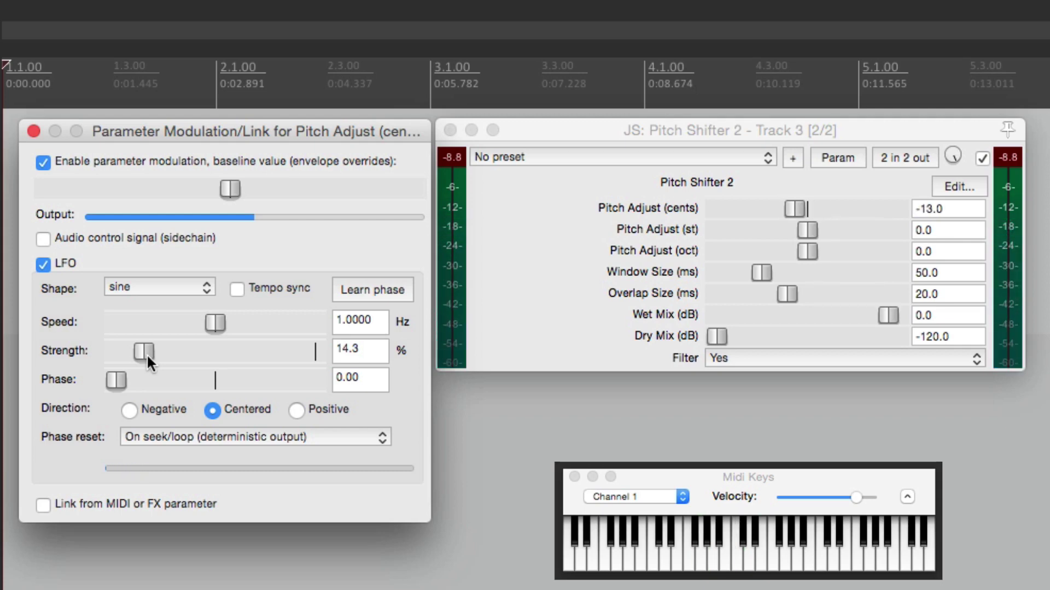
Raise the LFO speed to about 4.25 Hz and lower its strength to about 12.1%
{"action": "left_click_drag", "start_coordinate": [209, 321], "coordinate": [252, 323]}
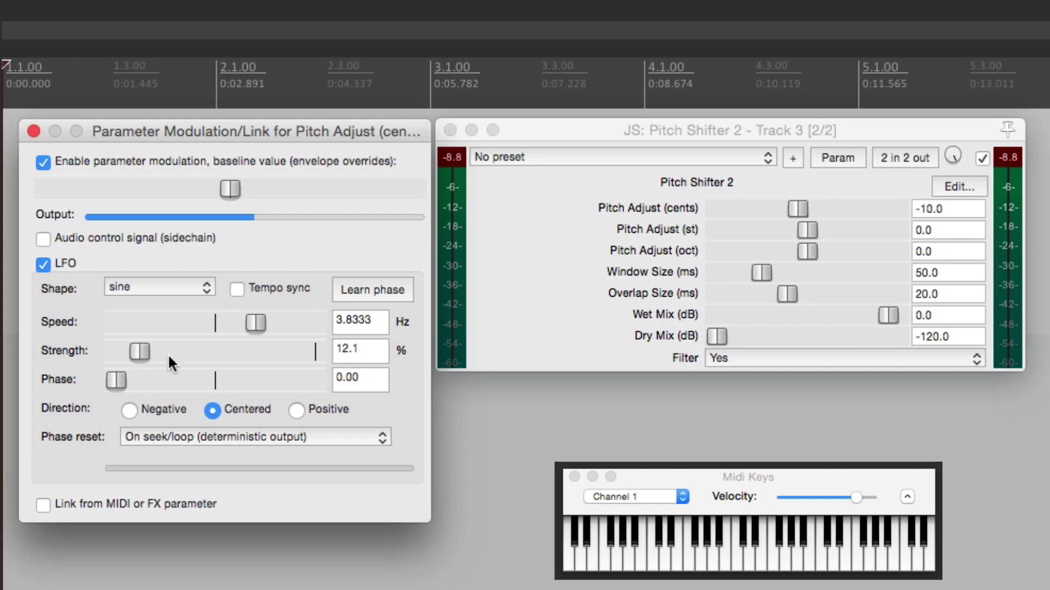
{"action": "left_click_drag", "start_coordinate": [258, 322], "coordinate": [263, 323]}
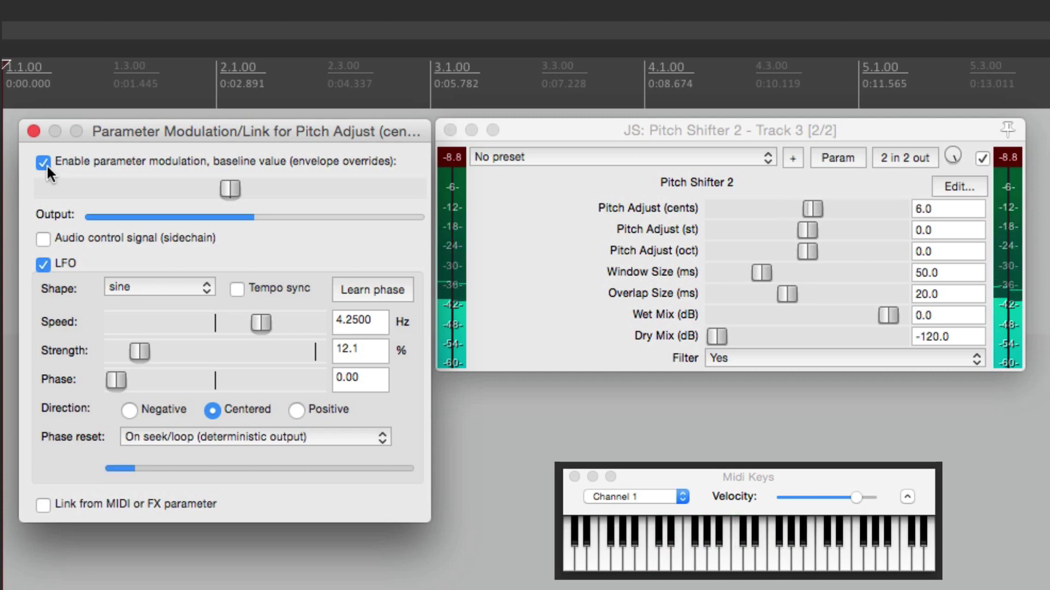
Raise the LFO strength to about 20.1% and switch parameter modulation off to compare the sound
{"action": "left_click_drag", "start_coordinate": [143, 354], "coordinate": [159, 354]}
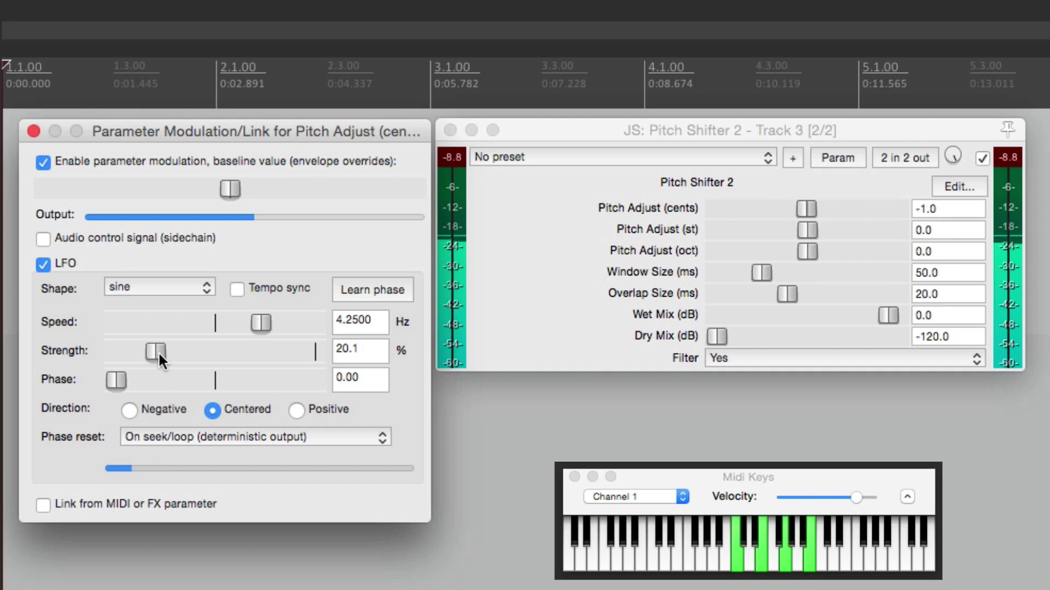
{"action": "left_click", "coordinate": [41, 162]}
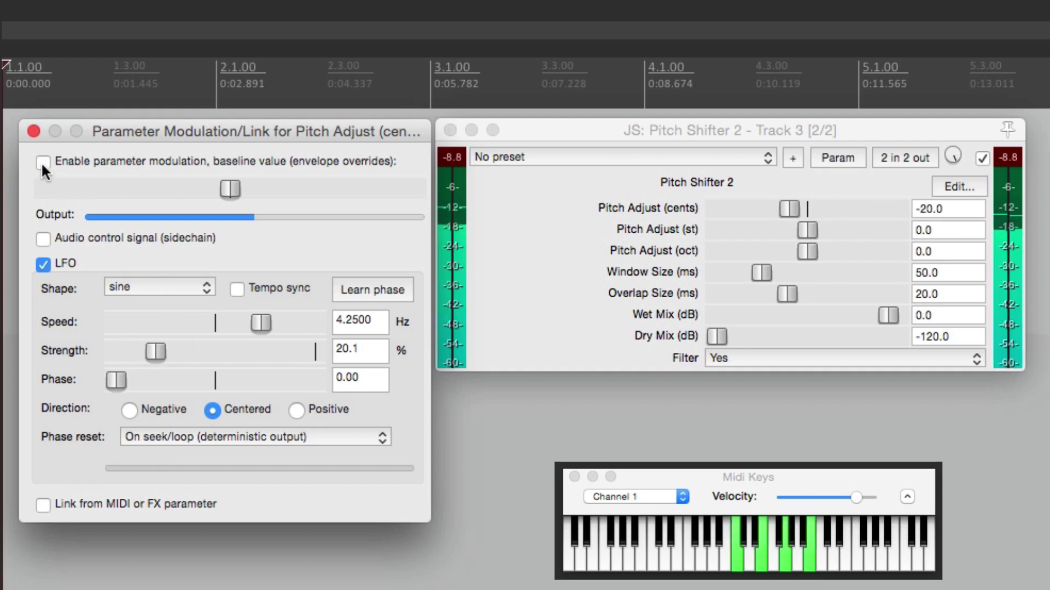
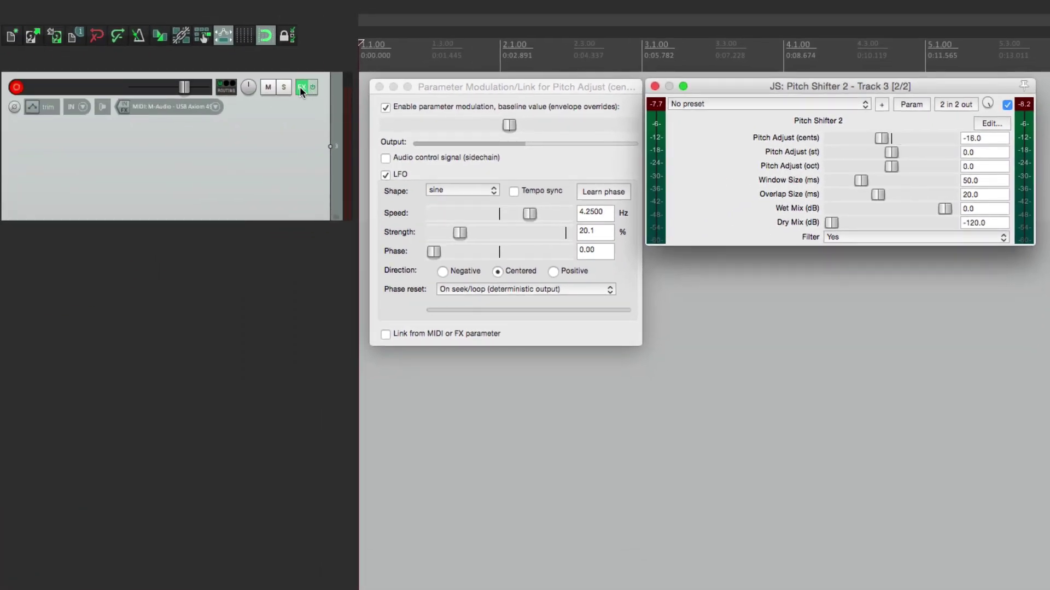
Replace the E-Piano instrument in the track's Kontakt with Jazz Organ from the Organ category
{"action": "left_click", "coordinate": [301, 88]}
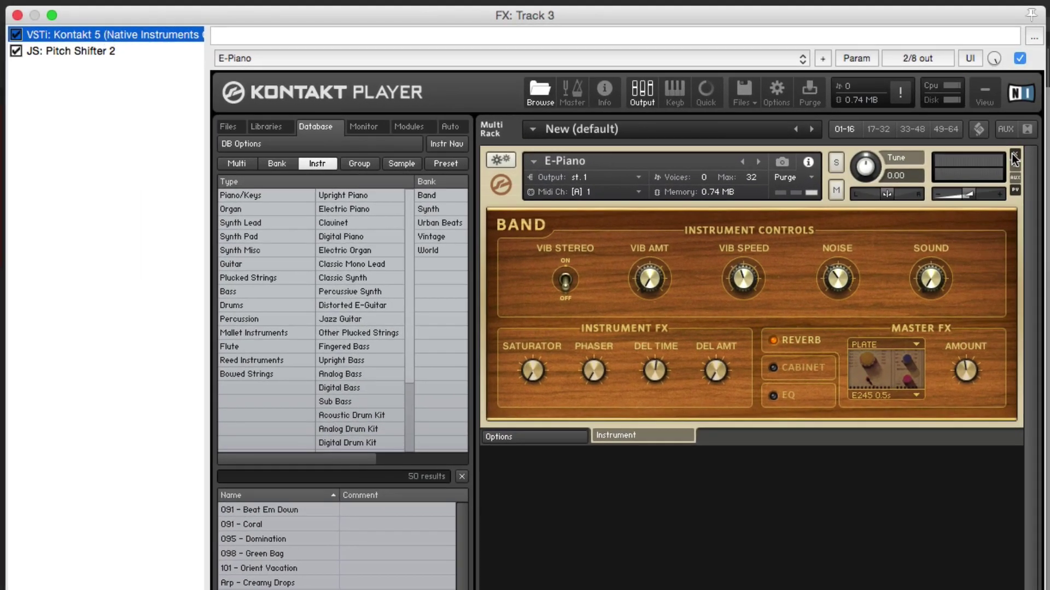
{"action": "left_click", "coordinate": [1014, 157]}
{"action": "left_click", "coordinate": [449, 305]}
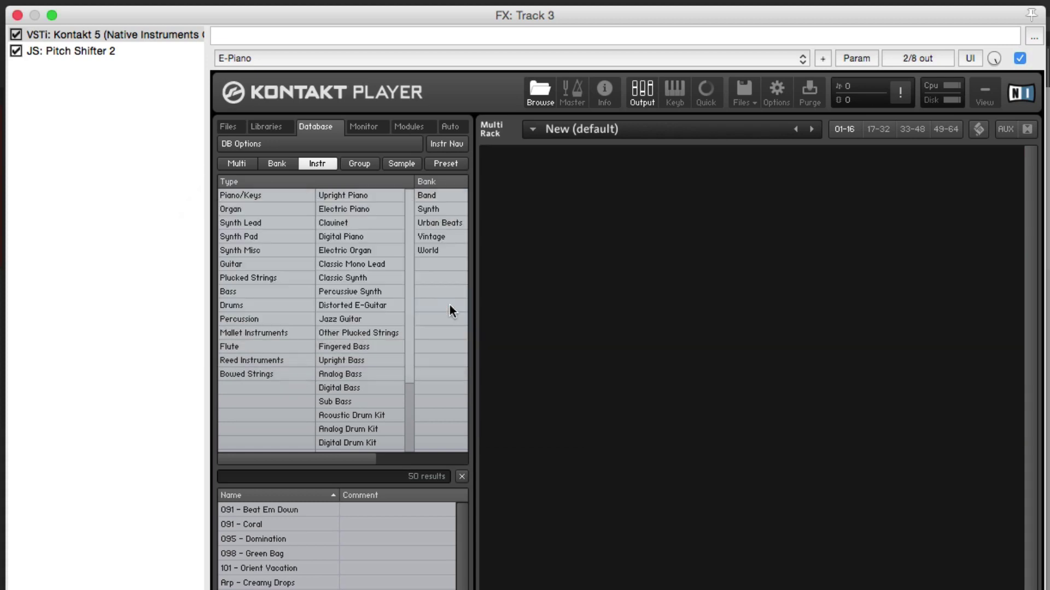
{"action": "left_click", "coordinate": [257, 210]}
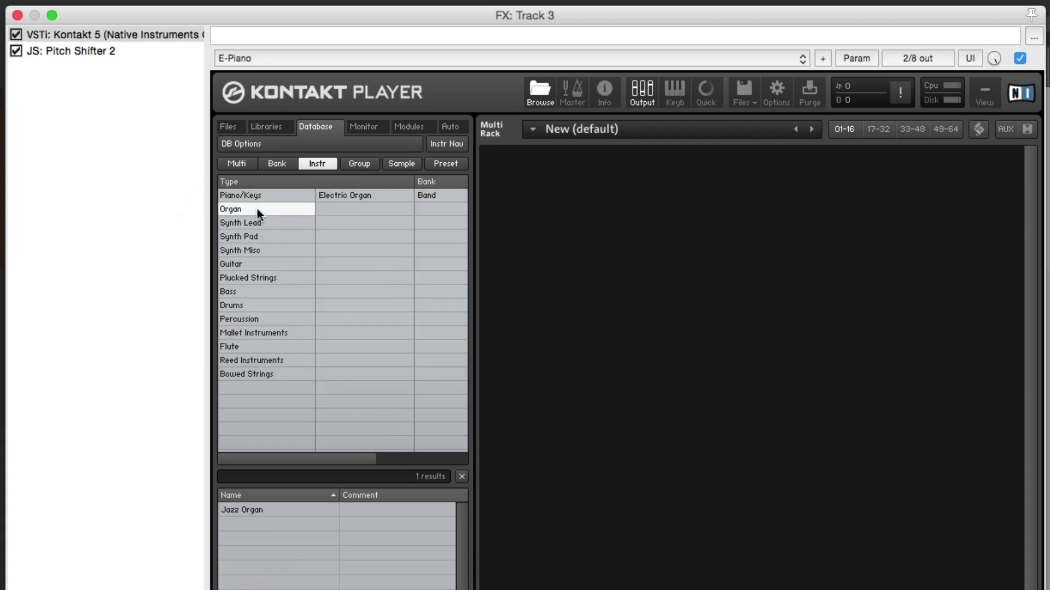
{"action": "left_click", "coordinate": [280, 510]}
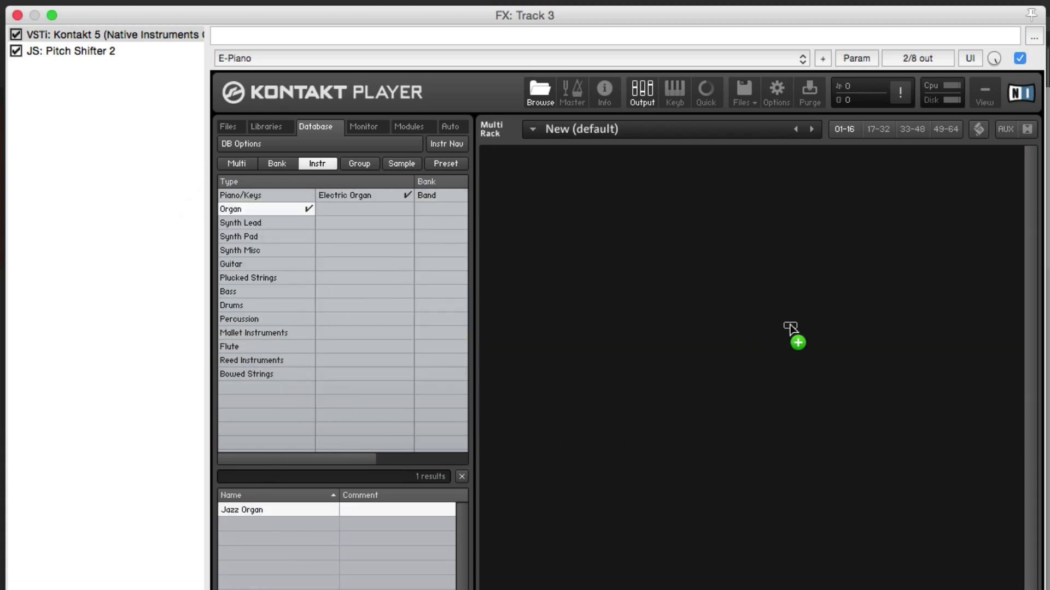
{"action": "left_click_drag", "start_coordinate": [790, 328], "coordinate": [663, 407]}
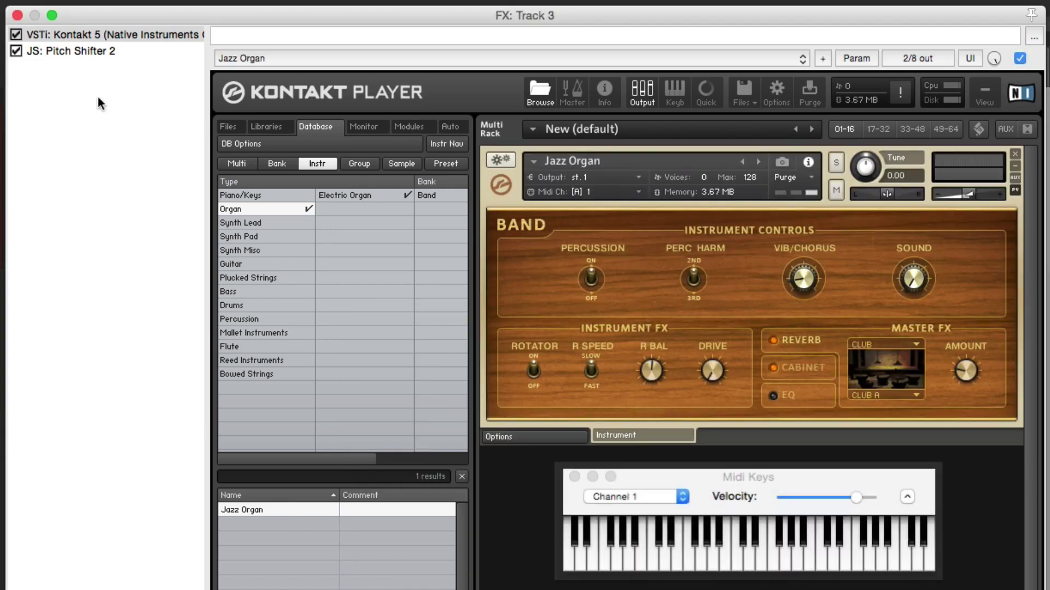
With Pitch Shifter 2 bypassed, turn the Jazz Organ's Vib/Chorus to minimum, re-enable Pitch Shifter 2 and close the FX chain
{"action": "left_click", "coordinate": [16, 51]}
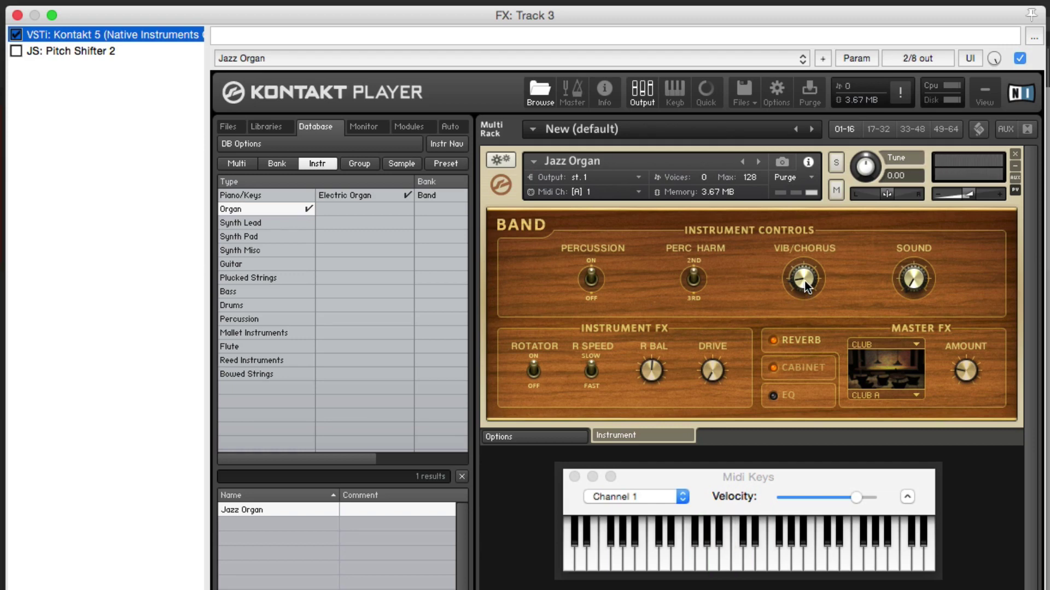
{"action": "left_click_drag", "start_coordinate": [805, 281], "coordinate": [800, 342]}
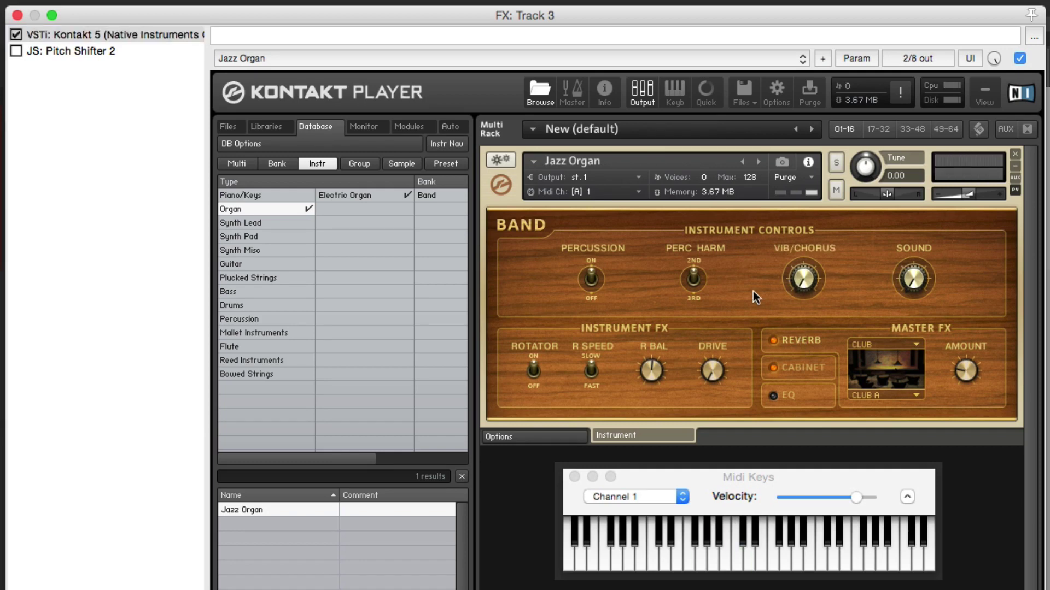
{"action": "left_click", "coordinate": [17, 51]}
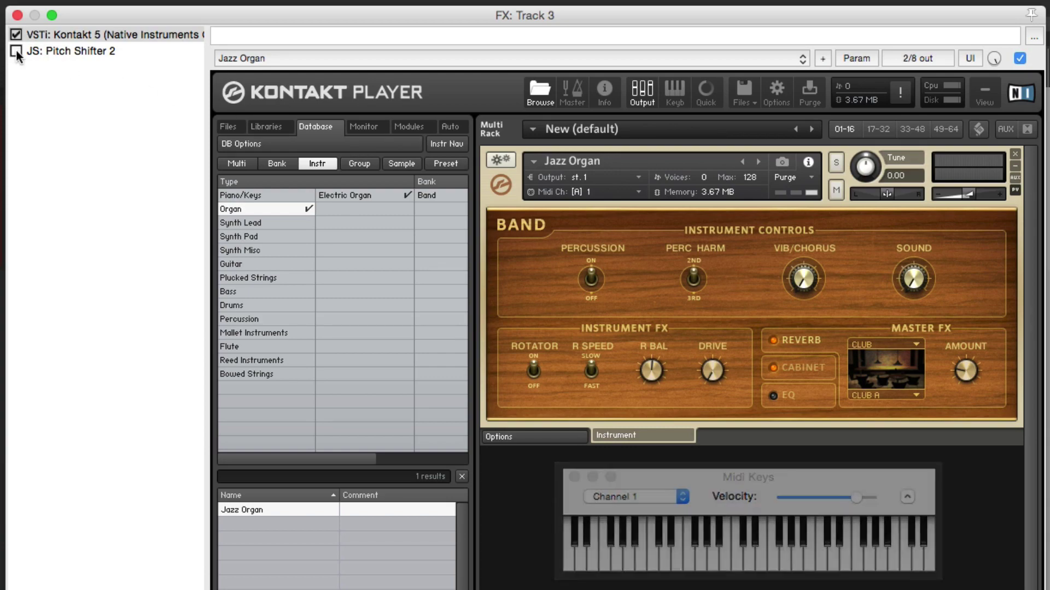
{"action": "left_click", "coordinate": [17, 16]}
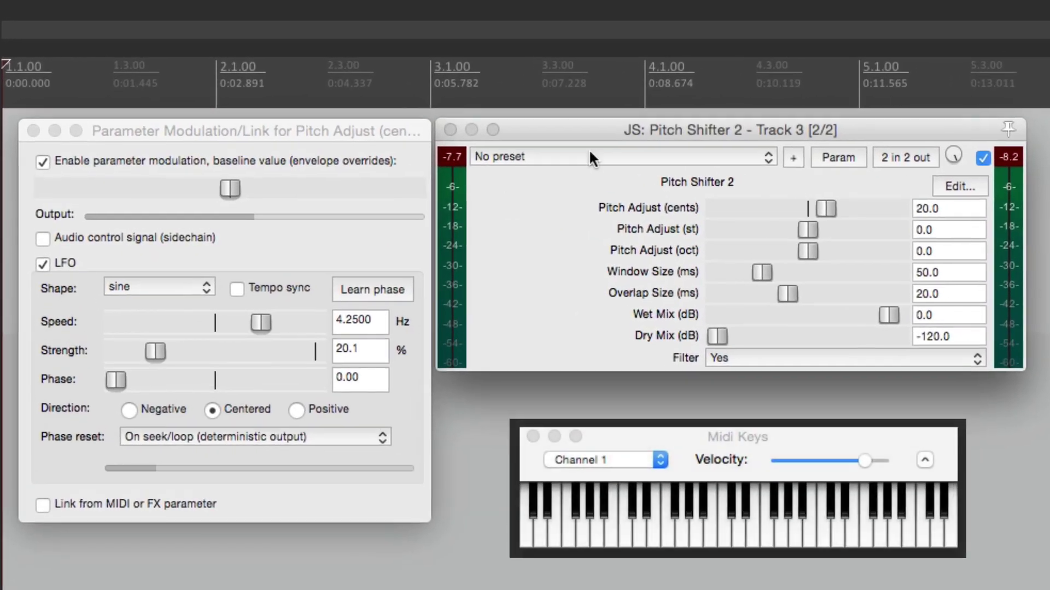
Try an LFO speed of 2.25 Hz for Pitch Adjust (cents) with strengths of about 15.8% and 23.8%
{"action": "left_click", "coordinate": [585, 136]}
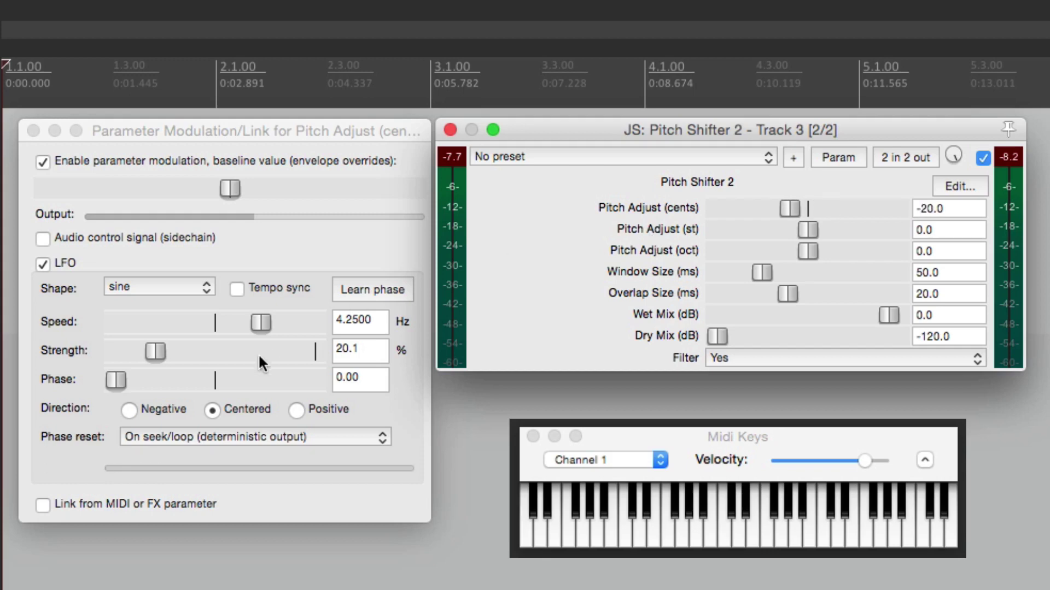
{"action": "left_click_drag", "start_coordinate": [257, 323], "coordinate": [229, 327]}
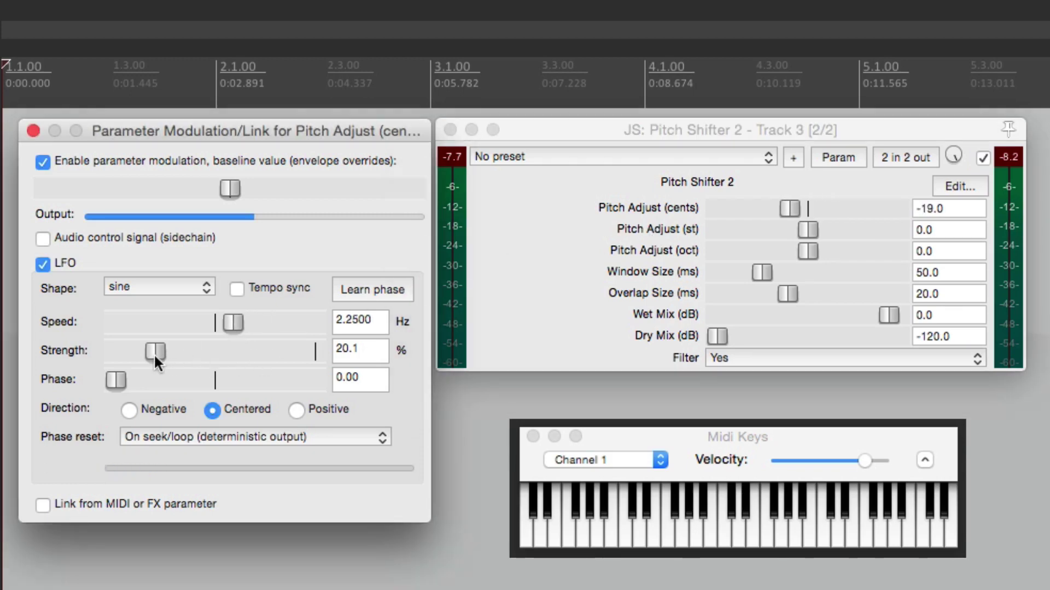
{"action": "mouse_move", "coordinate": [154, 352]}
{"action": "left_mouse_down"}
{"action": "mouse_move", "coordinate": [130, 357]}
{"action": "mouse_move", "coordinate": [147, 359]}
{"action": "left_mouse_up"}
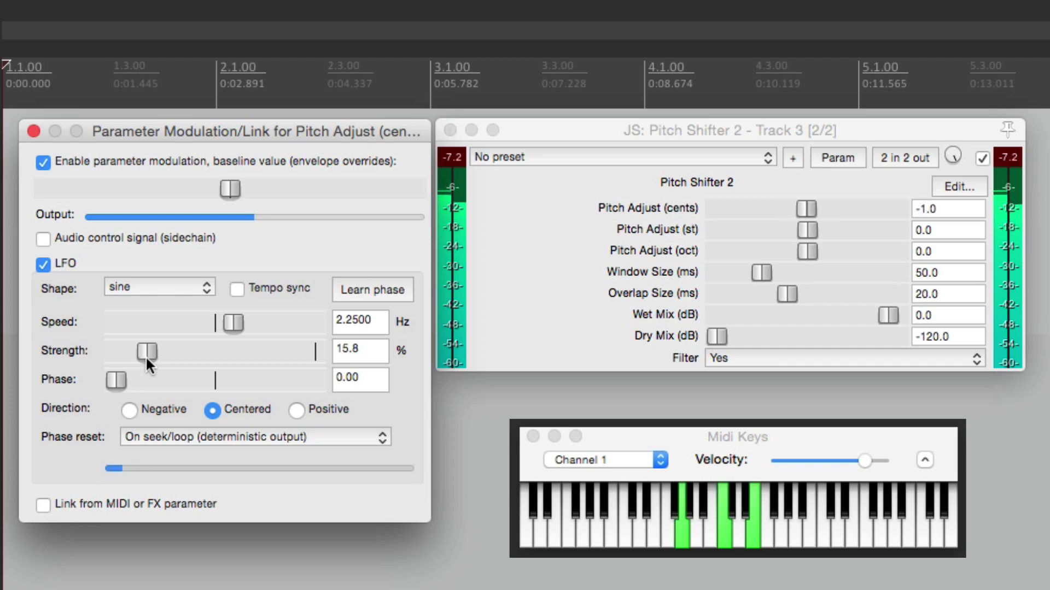
{"action": "mouse_move", "coordinate": [146, 358]}
{"action": "left_mouse_down"}
{"action": "mouse_move", "coordinate": [205, 359]}
{"action": "mouse_move", "coordinate": [159, 353]}
{"action": "left_mouse_up"}
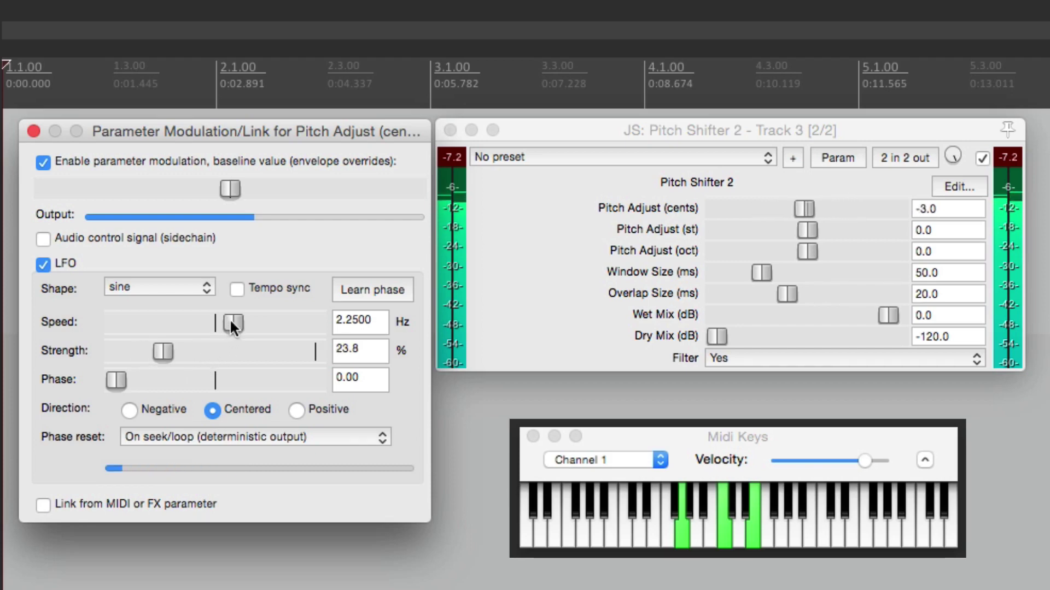
Set the LFO speed to 4 Hz and strength to about 19.5%, comparing the sound with Pitch Shifter 2 bypassed and re-enabled
{"action": "left_click_drag", "start_coordinate": [231, 322], "coordinate": [255, 323]}
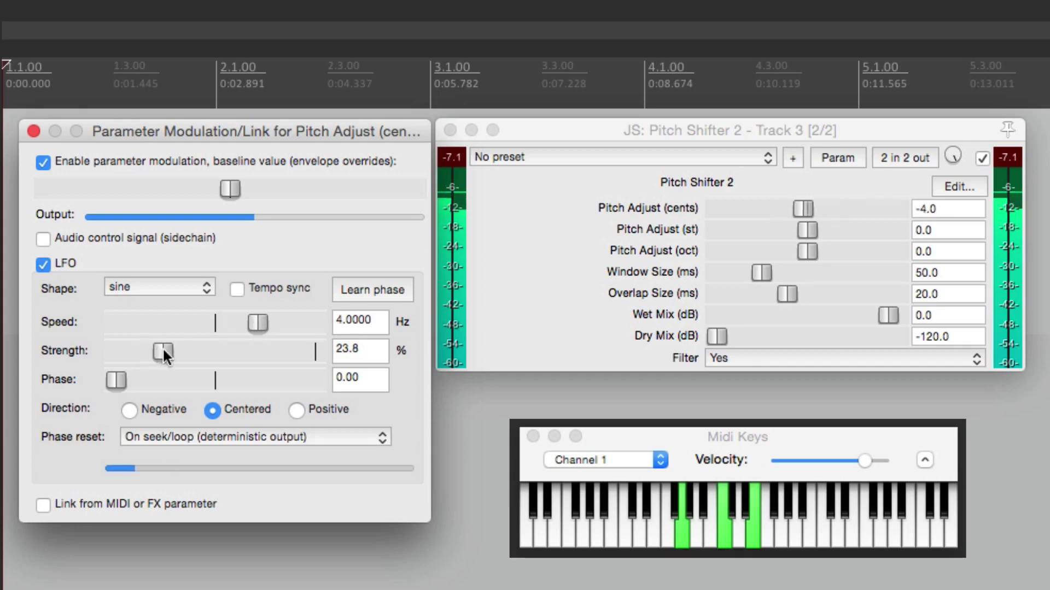
{"action": "left_click_drag", "start_coordinate": [159, 350], "coordinate": [155, 353]}
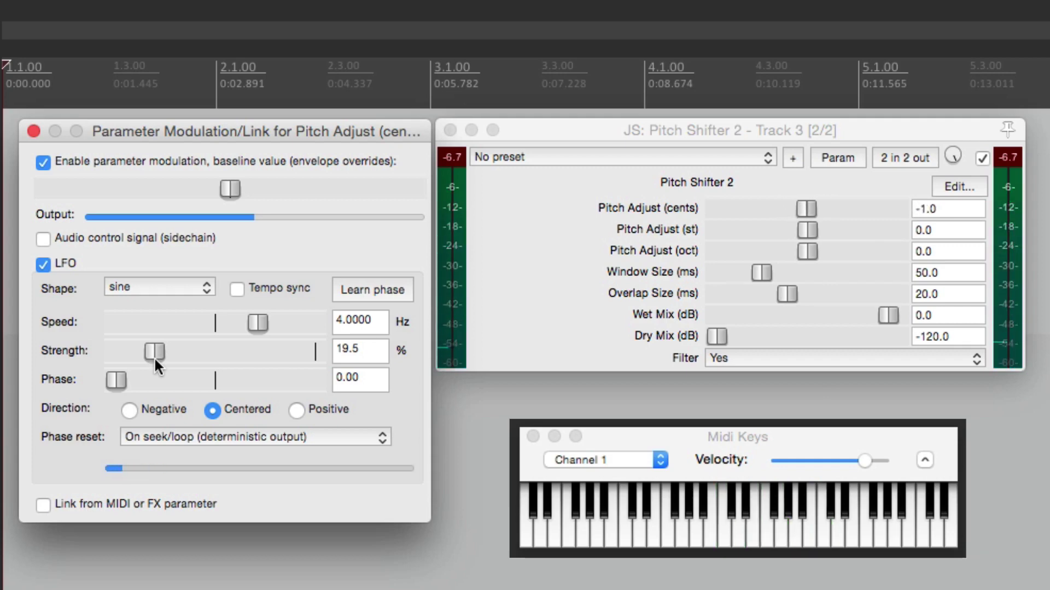
{"action": "left_click", "coordinate": [975, 154]}
{"action": "left_click", "coordinate": [980, 154]}
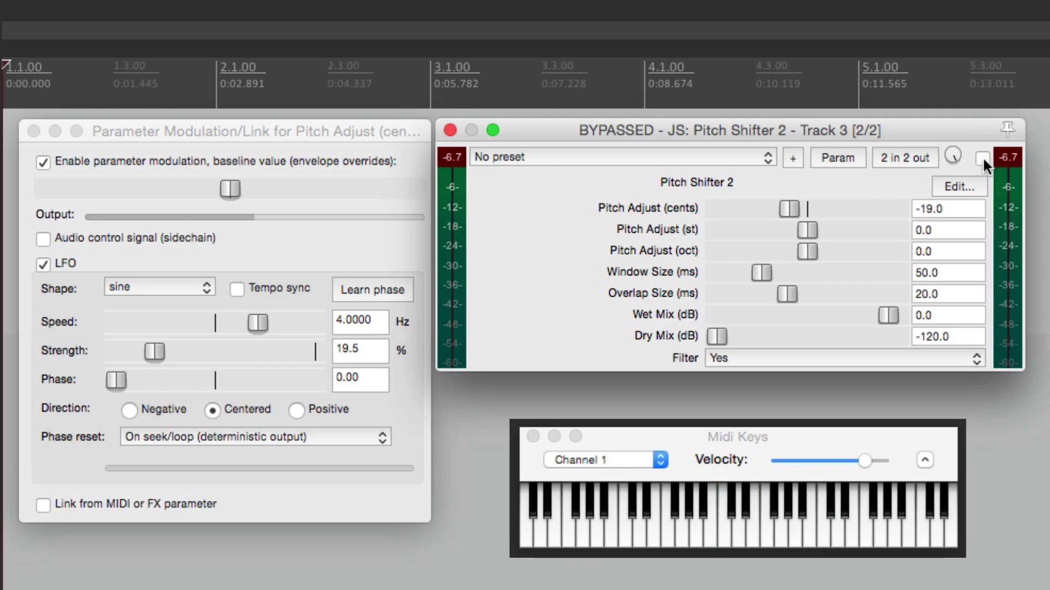
{"action": "left_click", "coordinate": [982, 157]}
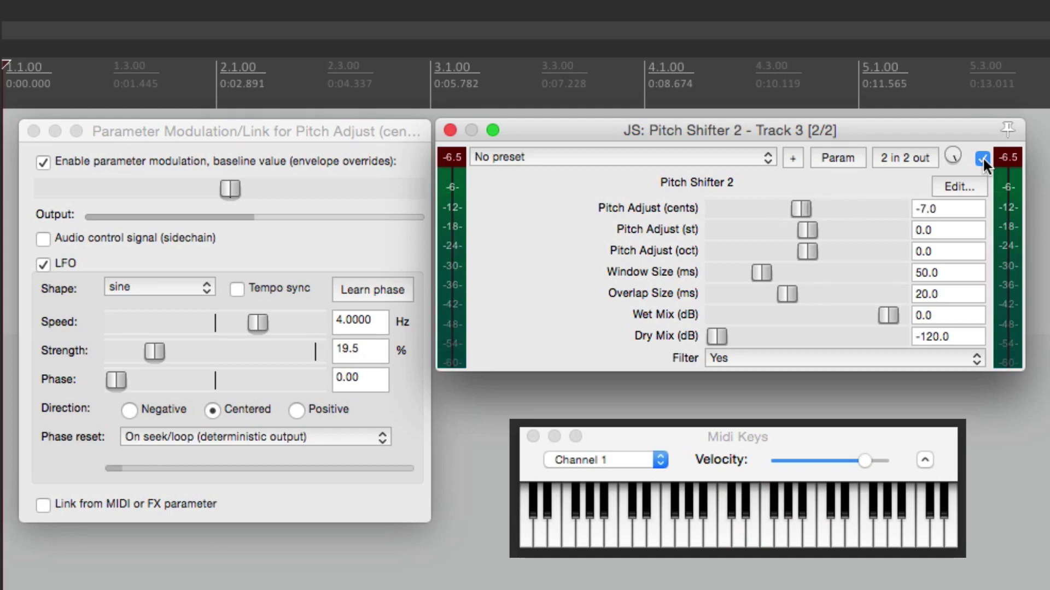
Delete the organ track and show the Guitar and Drum Loop tracks
{"action": "key", "text": "alt+b"}
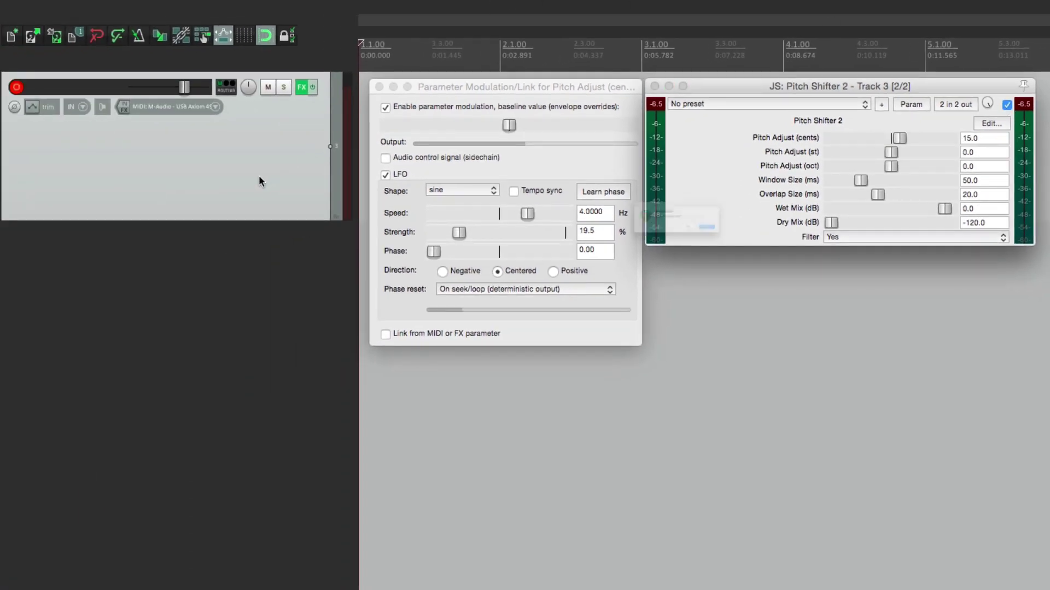
{"action": "key", "text": "Delete"}
{"action": "key", "text": "Return"}
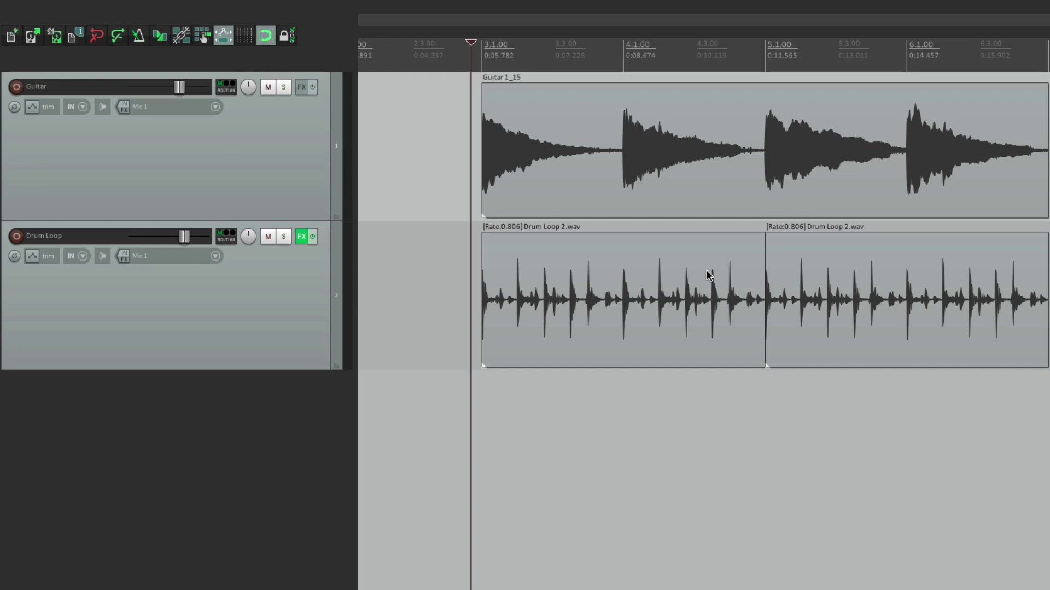
Play back the Guitar and Drum Loop tracks, briefly soloing Guitar to hear it alone
{"action": "key", "text": "space"}
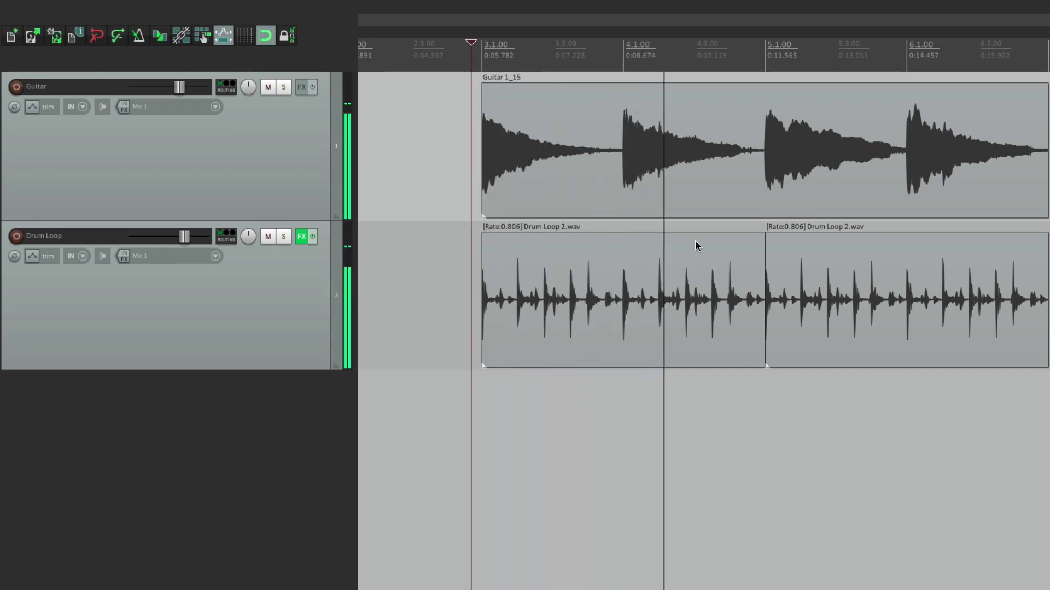
{"action": "left_click", "coordinate": [286, 90]}
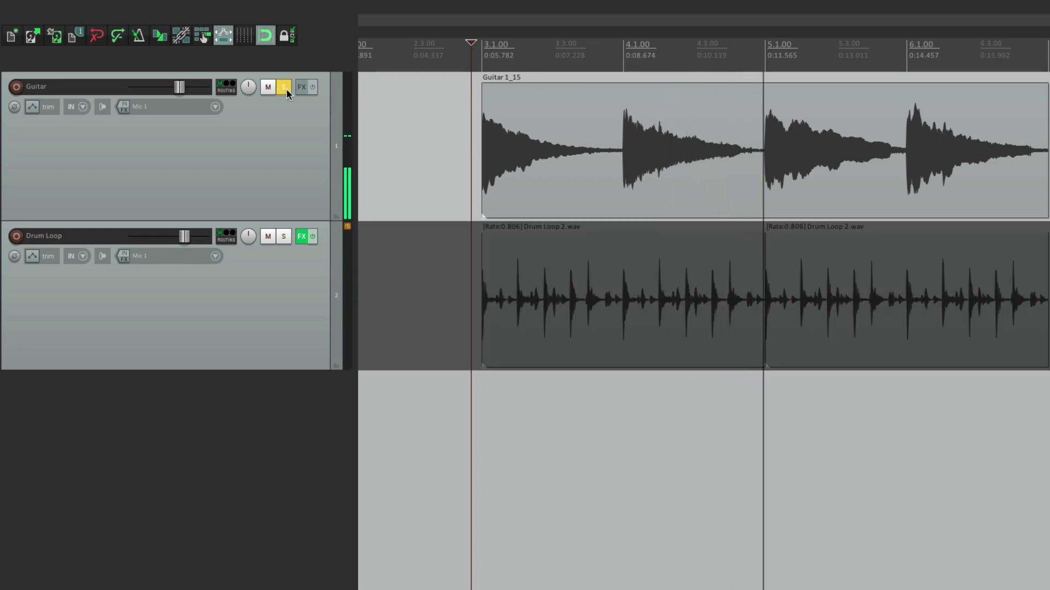
{"action": "left_click", "coordinate": [286, 91]}
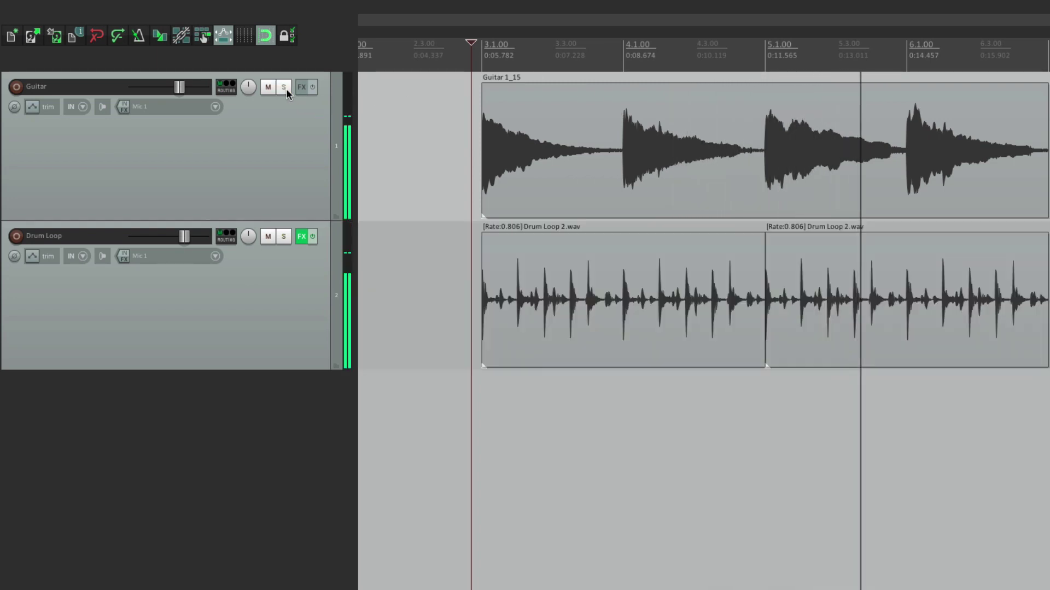
{"action": "key", "text": "space"}
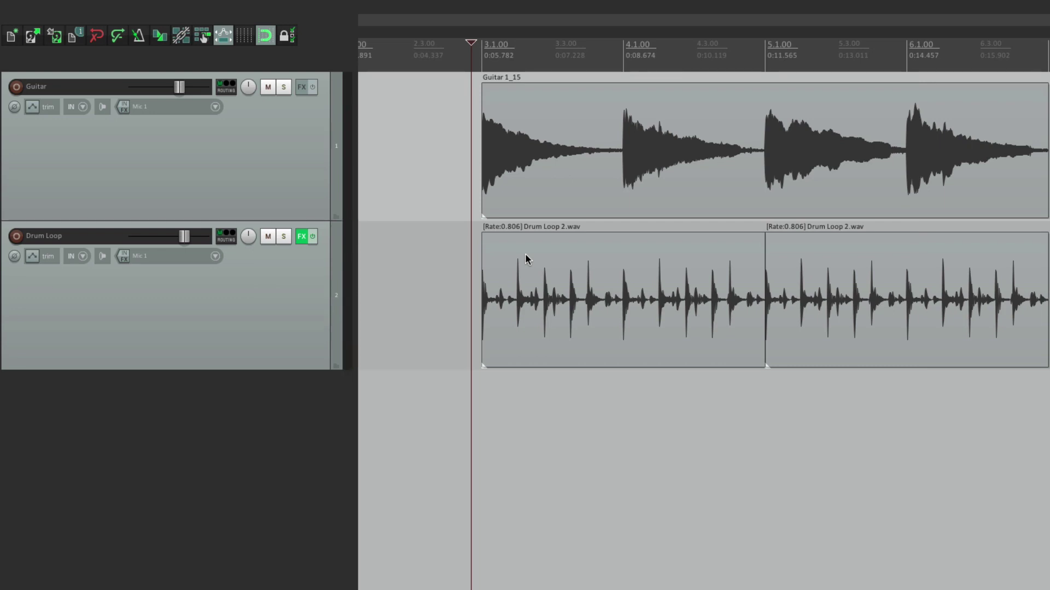
Add JS: Pitch Shifter 2 to the Guitar track and enable LFO parameter modulation for its Pitch Adjust (cents)
{"action": "left_click", "coordinate": [301, 88]}
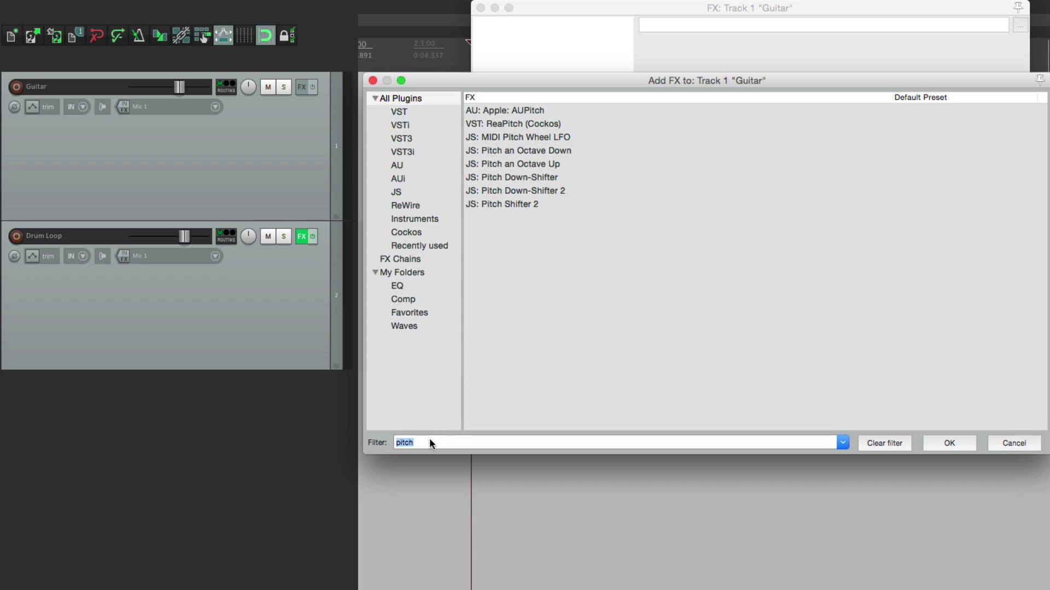
{"action": "double_click", "coordinate": [507, 204]}
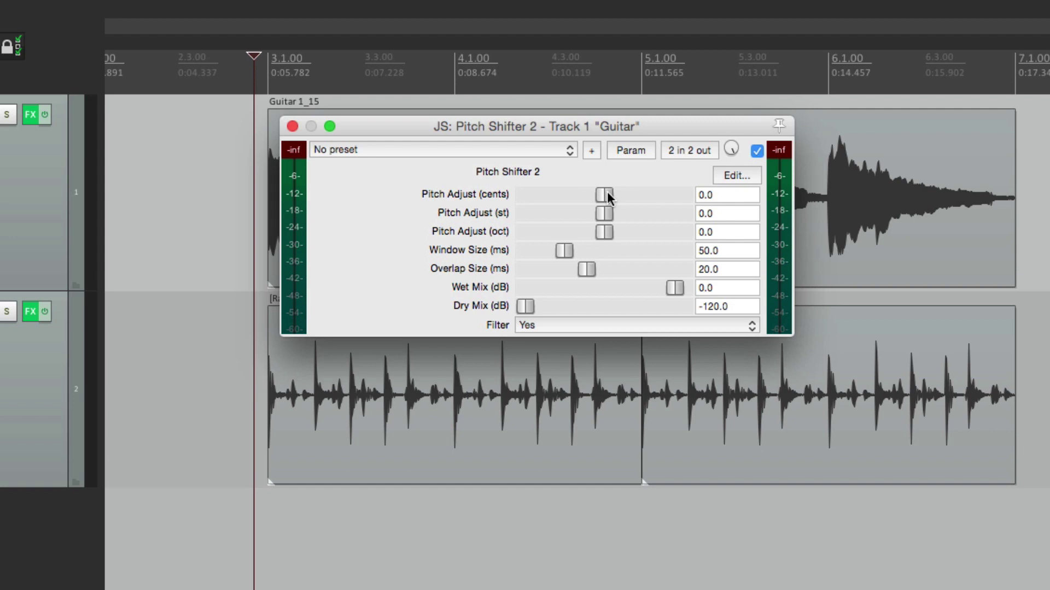
{"action": "left_click", "coordinate": [631, 150]}
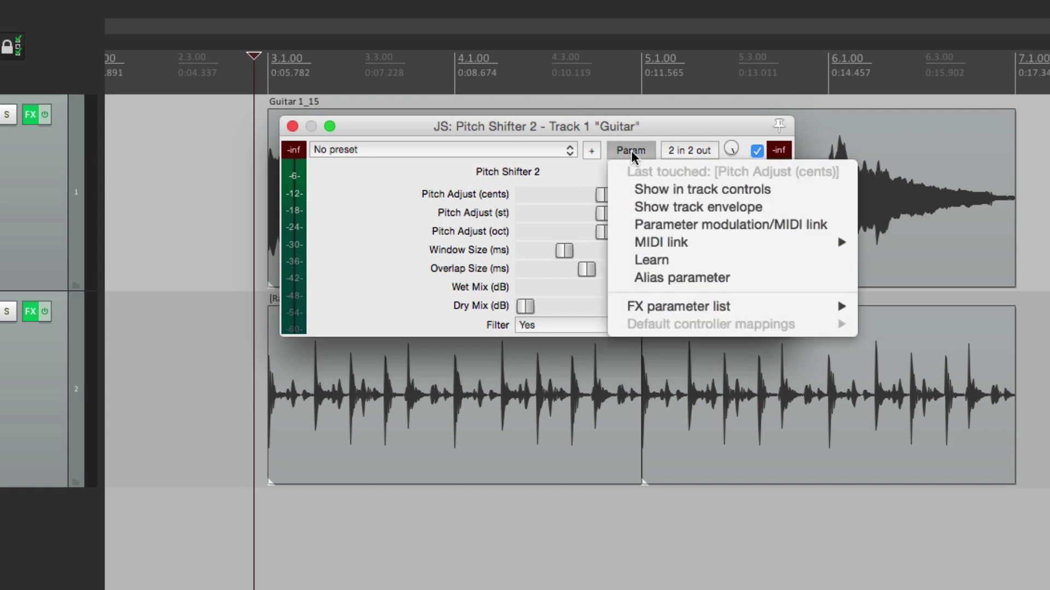
{"action": "left_click", "coordinate": [625, 229]}
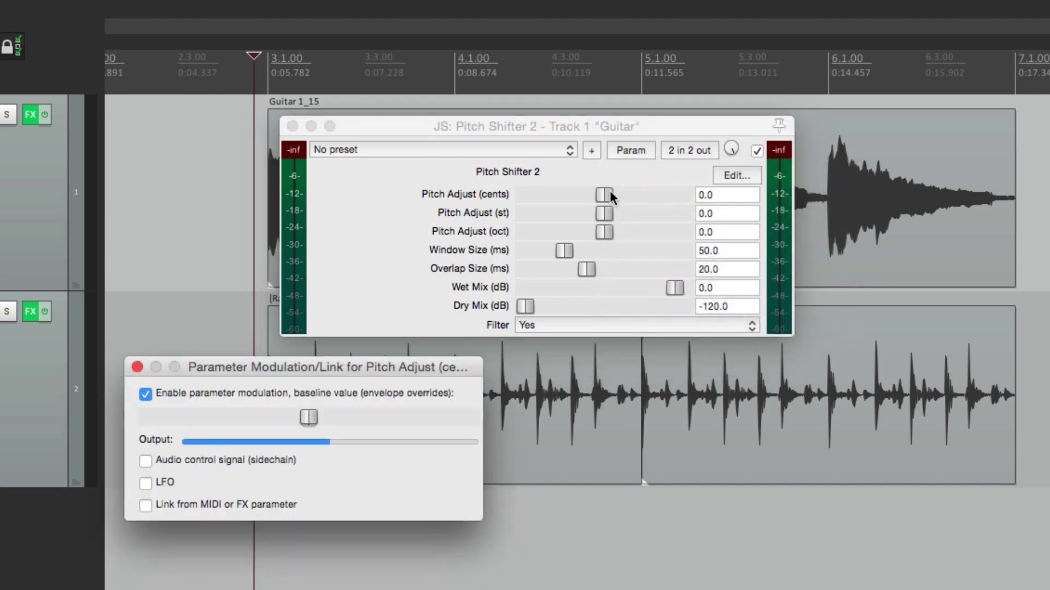
{"action": "left_click", "coordinate": [146, 483]}
Arrange the parameter modulation and Pitch Shifter 2 windows side by side
{"action": "left_click_drag", "start_coordinate": [360, 126], "coordinate": [597, 134]}
{"action": "left_click_drag", "start_coordinate": [399, 173], "coordinate": [393, 119]}
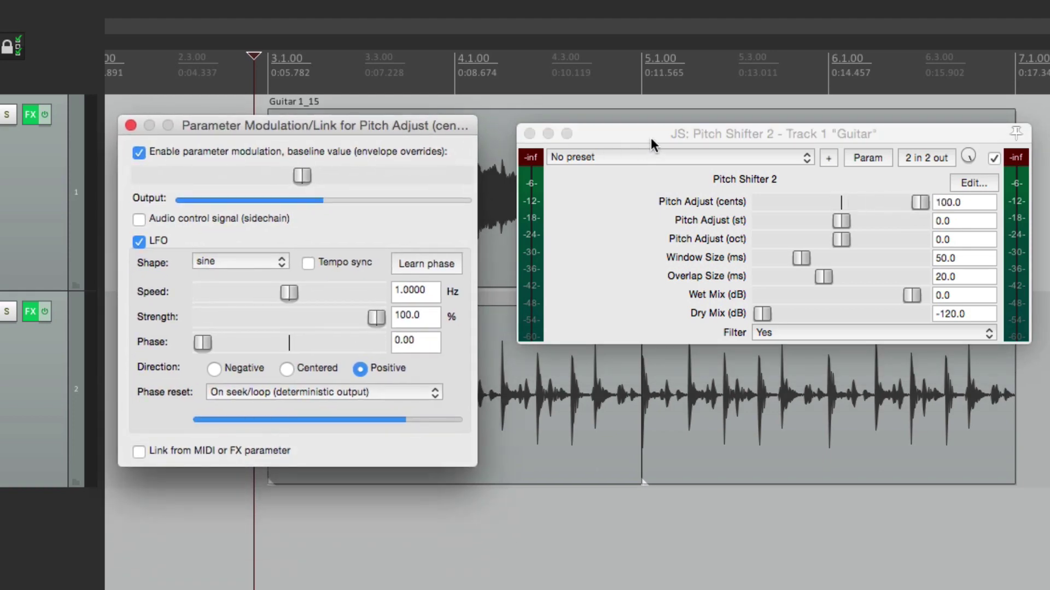
{"action": "left_click_drag", "start_coordinate": [651, 141], "coordinate": [615, 131]}
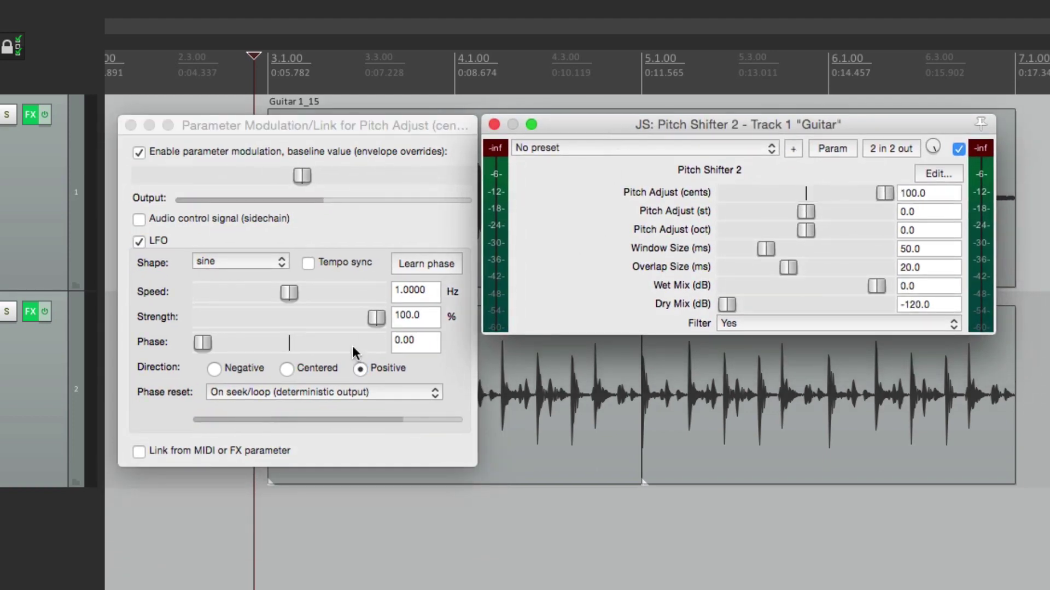
Set the LFO direction to Centered, strength to about 25.6% and speed to about 3.58 Hz, and start playback to hear it
{"action": "left_click", "coordinate": [286, 369]}
{"action": "left_click", "coordinate": [287, 370]}
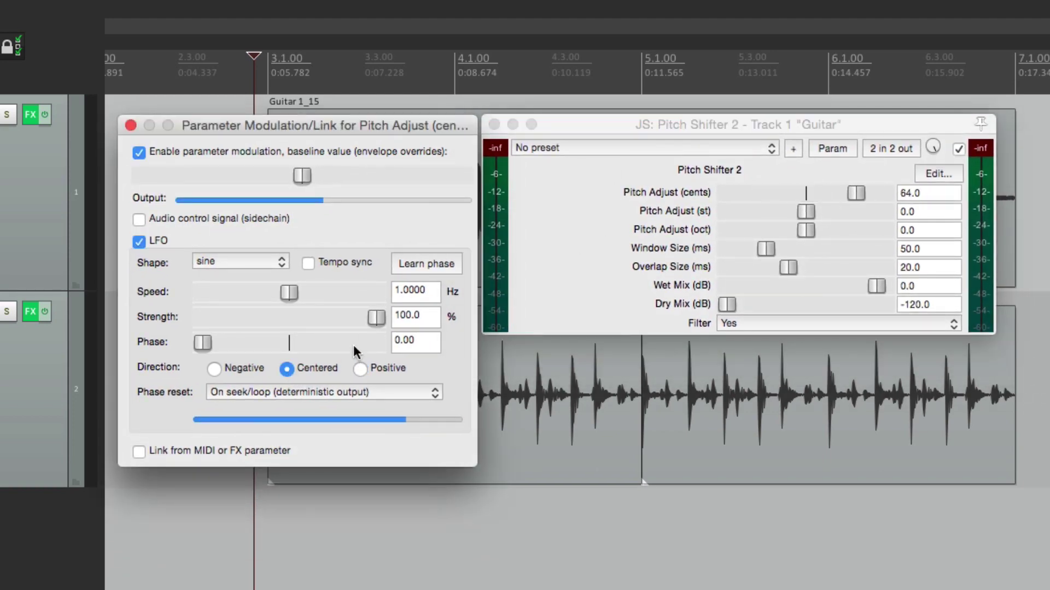
{"action": "left_click_drag", "start_coordinate": [376, 319], "coordinate": [246, 330]}
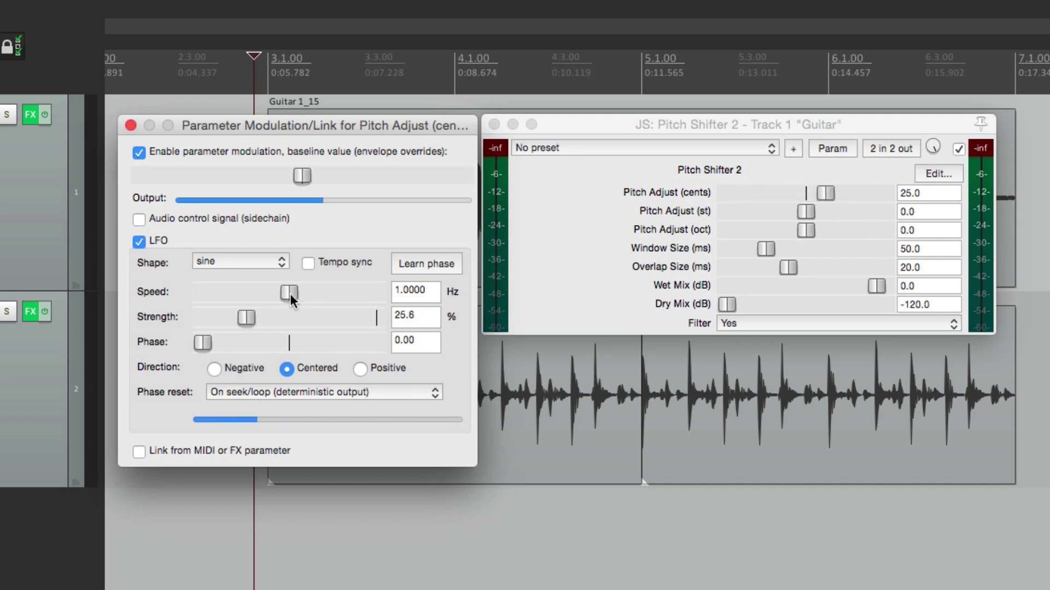
{"action": "left_click_drag", "start_coordinate": [291, 299], "coordinate": [320, 289]}
{"action": "key", "text": "space"}
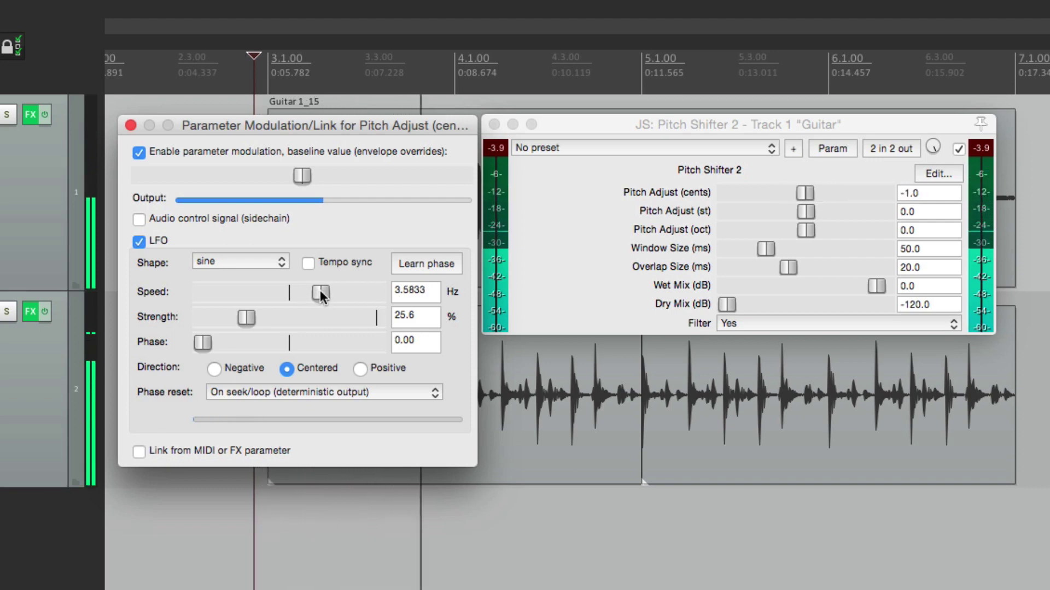
Set the LFO strength to about 11.1% and speed to 4 Hz while listening, restarting playback to audition the subtler vibrato
{"action": "left_click_drag", "start_coordinate": [241, 319], "coordinate": [222, 319]}
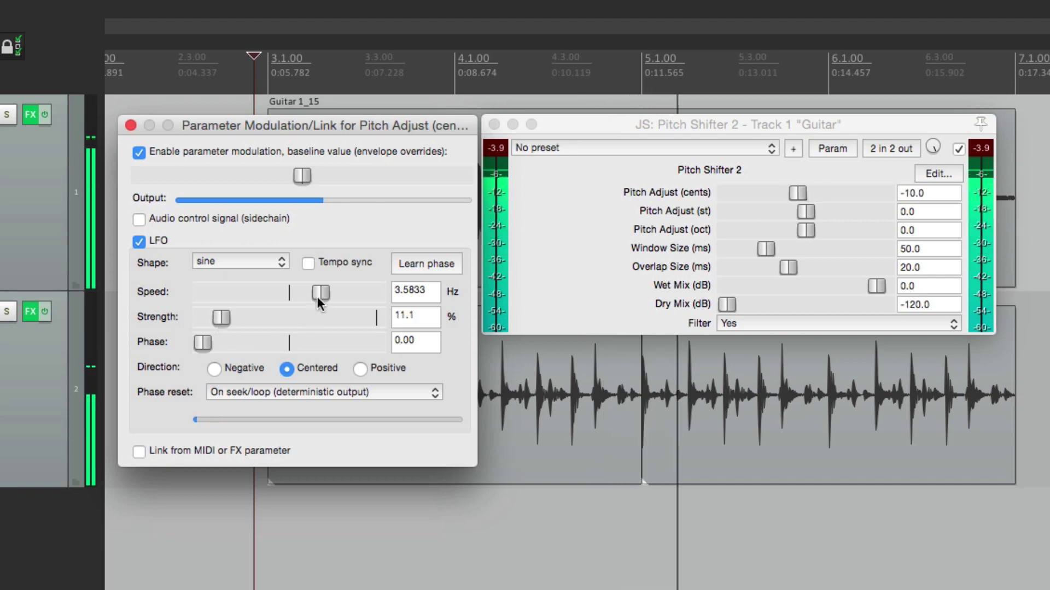
{"action": "left_click_drag", "start_coordinate": [317, 296], "coordinate": [322, 297]}
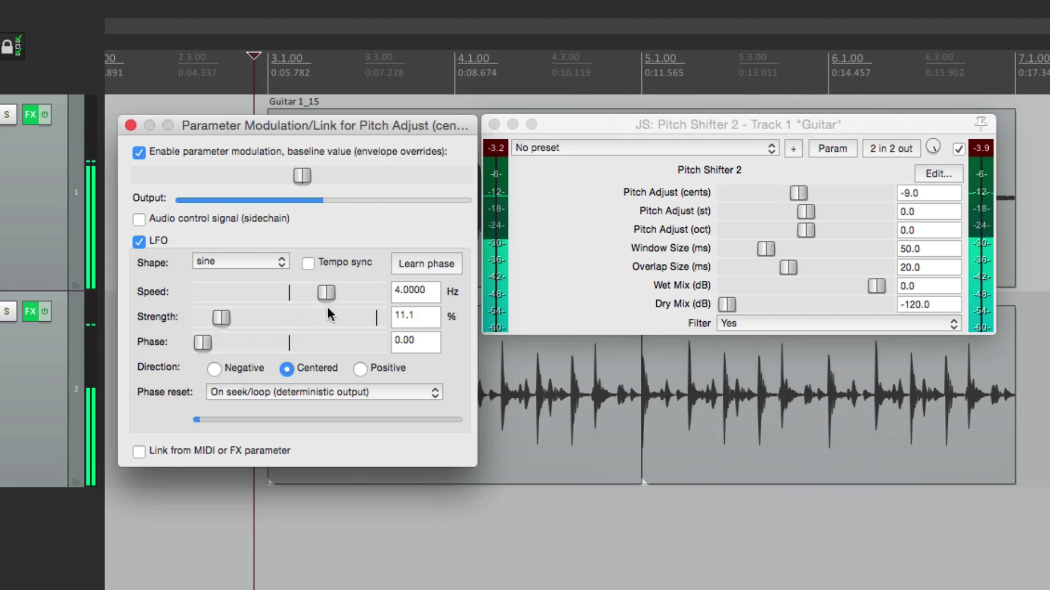
{"action": "key", "text": "space"}
{"action": "key", "text": "space"}
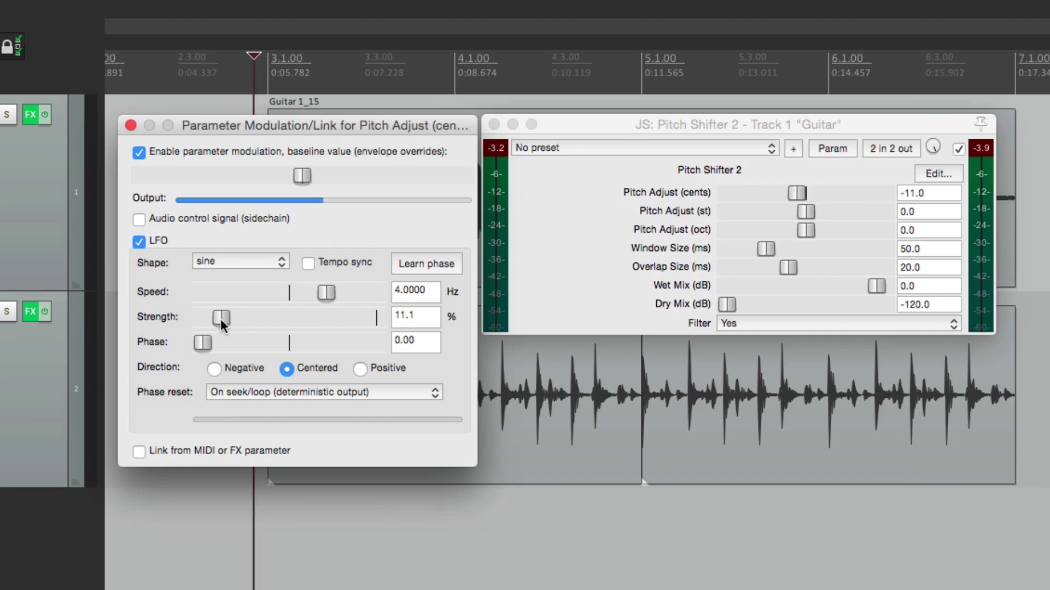
Try an LFO strength of 34% with the speed at about 5.17 Hz, and reduce the strength to about 23.3%
{"action": "left_click_drag", "start_coordinate": [221, 319], "coordinate": [260, 320]}
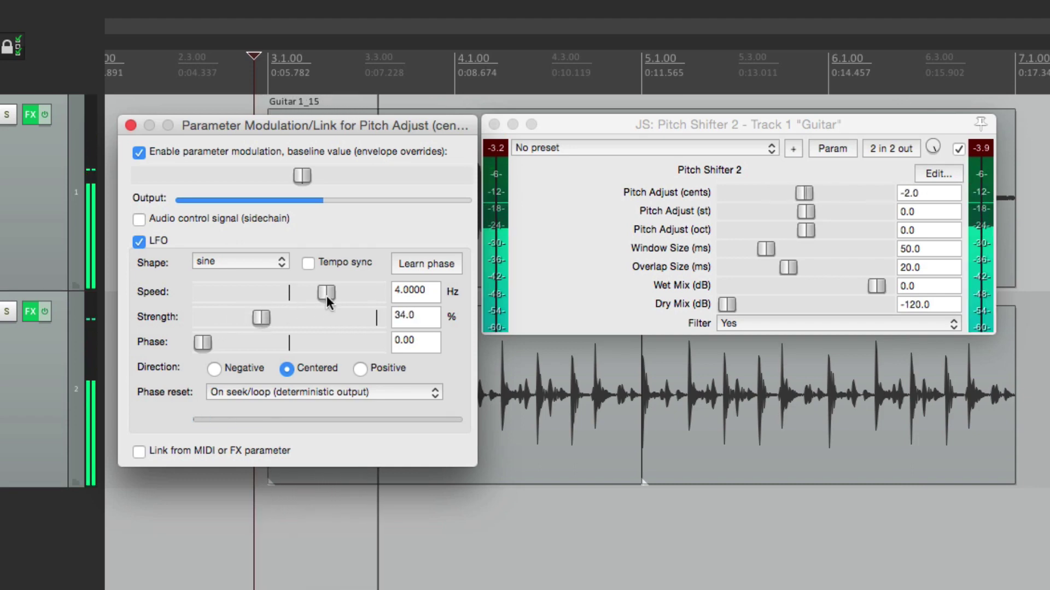
{"action": "left_click_drag", "start_coordinate": [326, 293], "coordinate": [342, 296]}
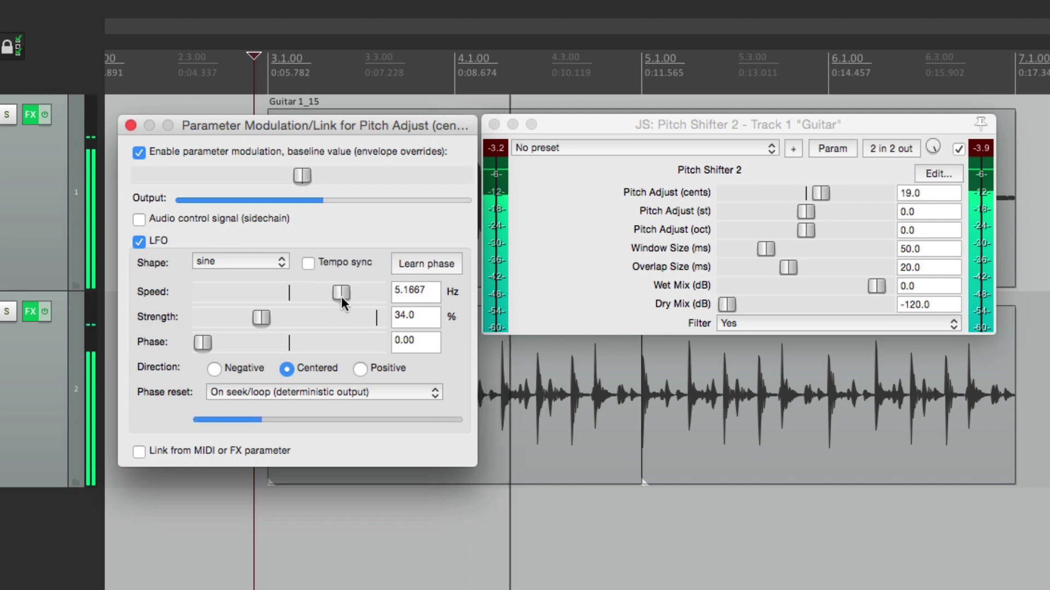
{"action": "left_click_drag", "start_coordinate": [265, 319], "coordinate": [248, 327]}
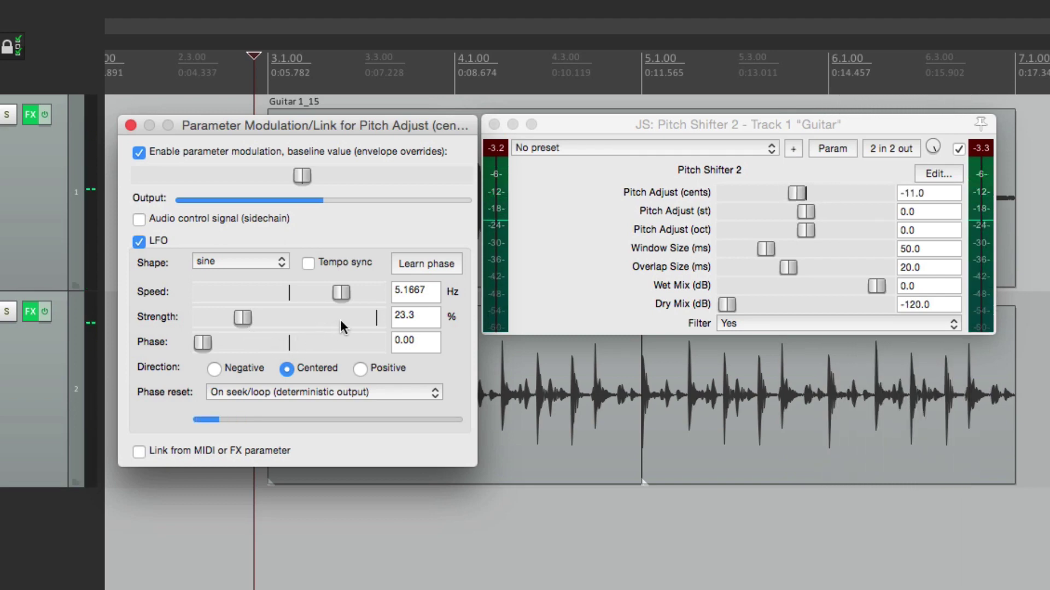
Play the guitar with parameter modulation disabled for comparison, and re-enable the modulation
{"action": "left_click", "coordinate": [141, 153]}
{"action": "key", "text": "space"}
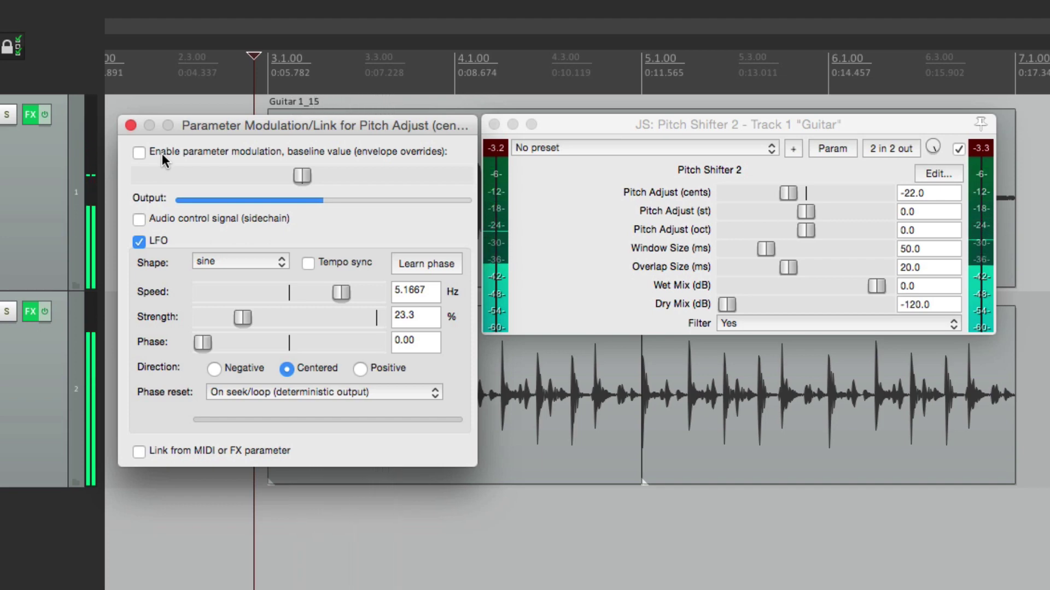
{"action": "left_click", "coordinate": [144, 153]}
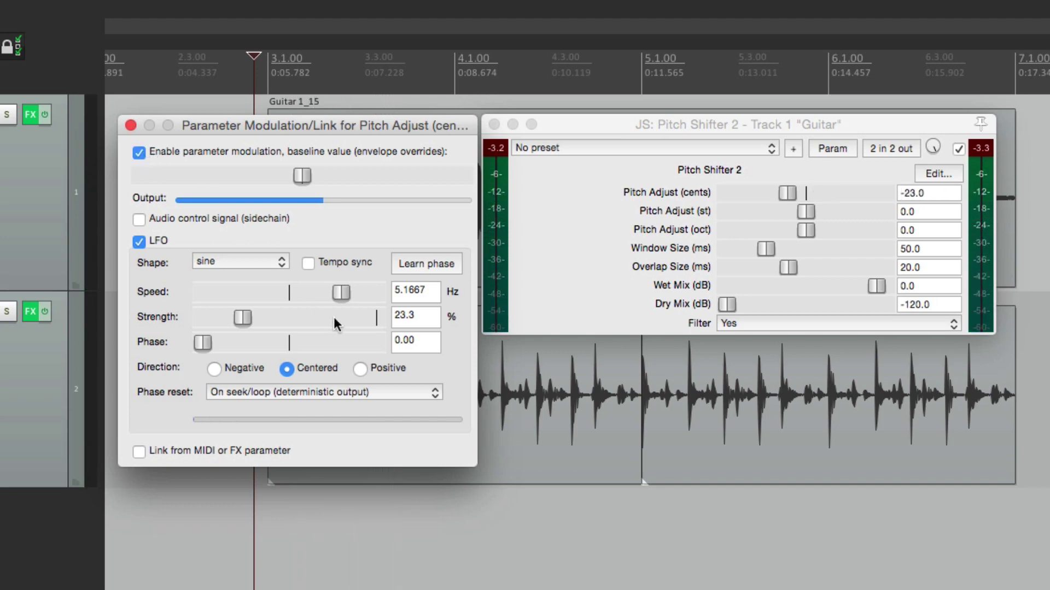
Set the LFO strength to about 32.9% and speed to 5.75 Hz to audition a stronger, faster vibrato
{"action": "left_click_drag", "start_coordinate": [341, 292], "coordinate": [346, 293]}
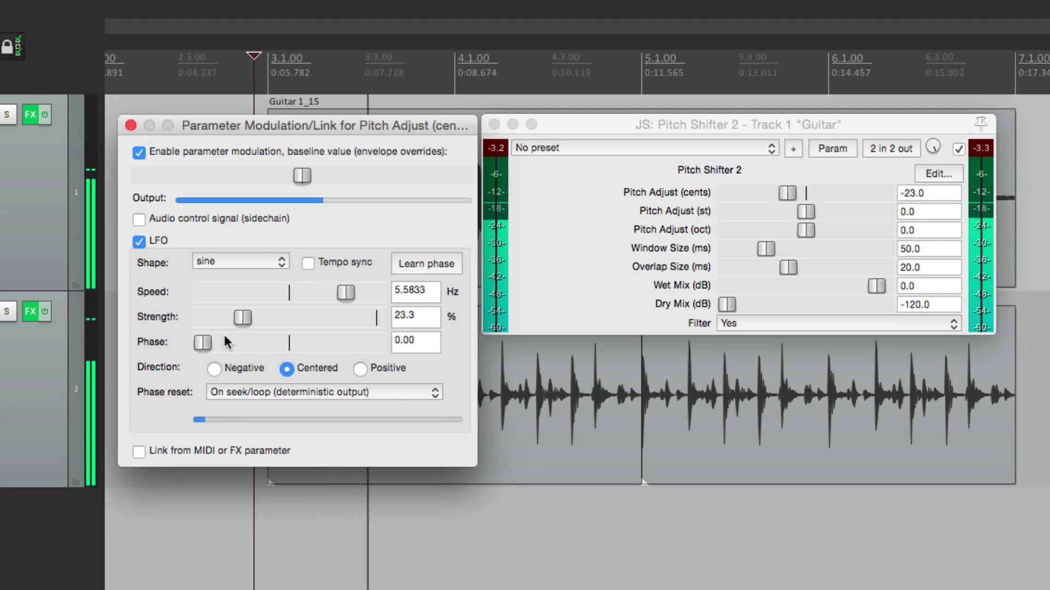
{"action": "left_click_drag", "start_coordinate": [242, 316], "coordinate": [258, 317]}
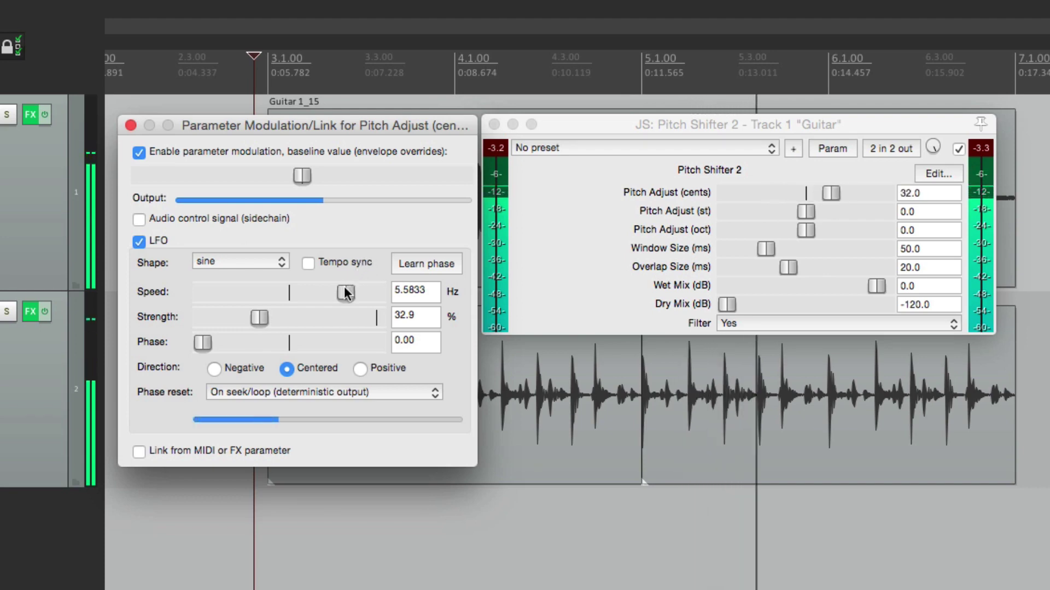
{"action": "left_click_drag", "start_coordinate": [346, 293], "coordinate": [348, 293]}
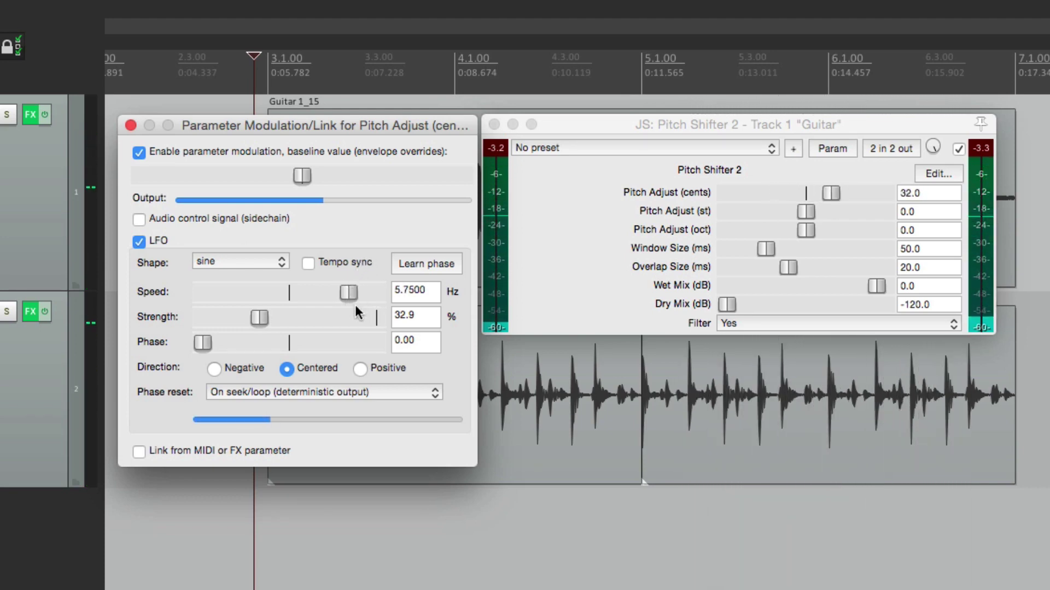
Audition a slow 1.75 Hz LFO at about 15.7% strength, and change it to about 5.67 Hz at 11.4%
{"action": "left_click_drag", "start_coordinate": [349, 292], "coordinate": [230, 323]}
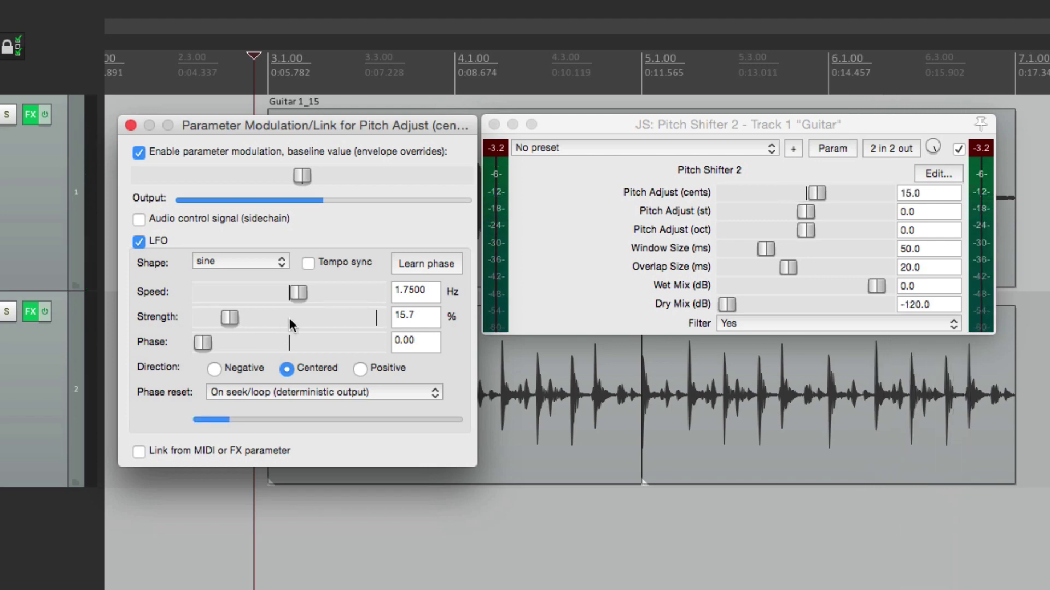
{"action": "left_click_drag", "start_coordinate": [310, 291], "coordinate": [343, 297]}
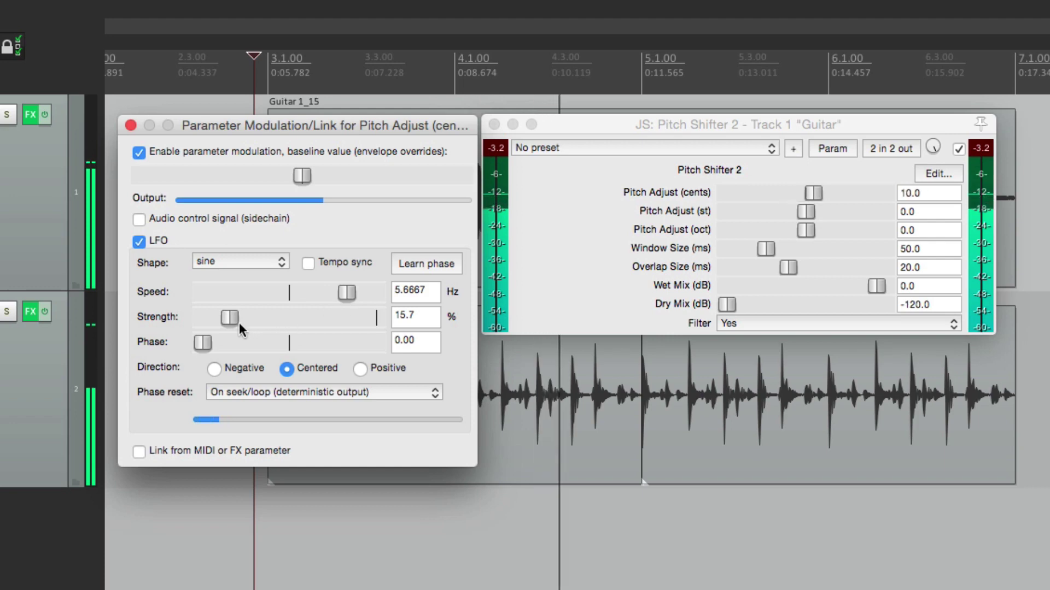
{"action": "left_click_drag", "start_coordinate": [232, 319], "coordinate": [225, 323]}
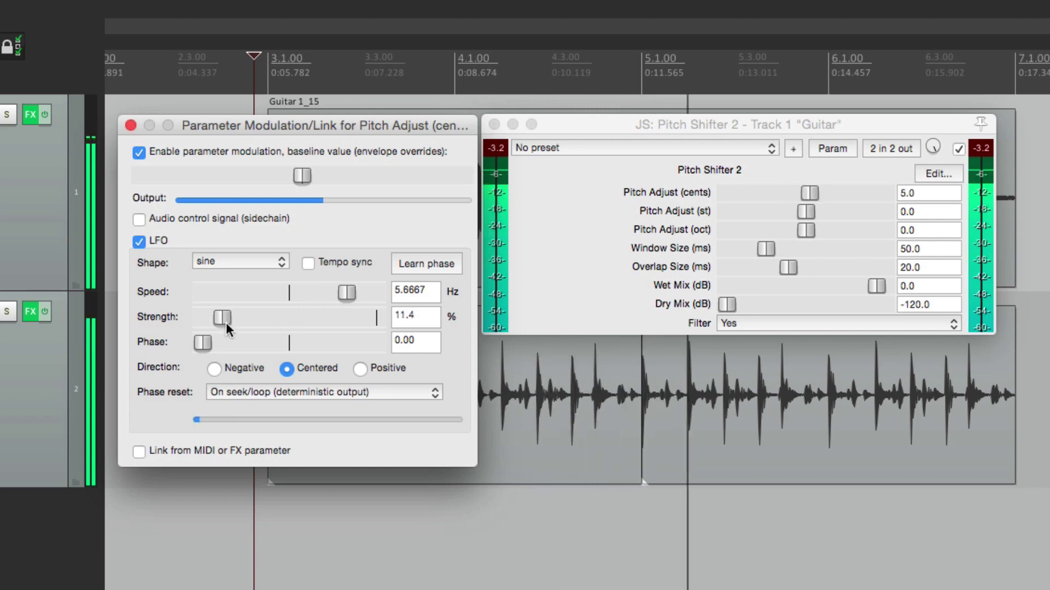
Restart playback with parameter modulation turned off to hear the dry guitar, and turn the modulation back on
{"action": "key", "text": "space"}
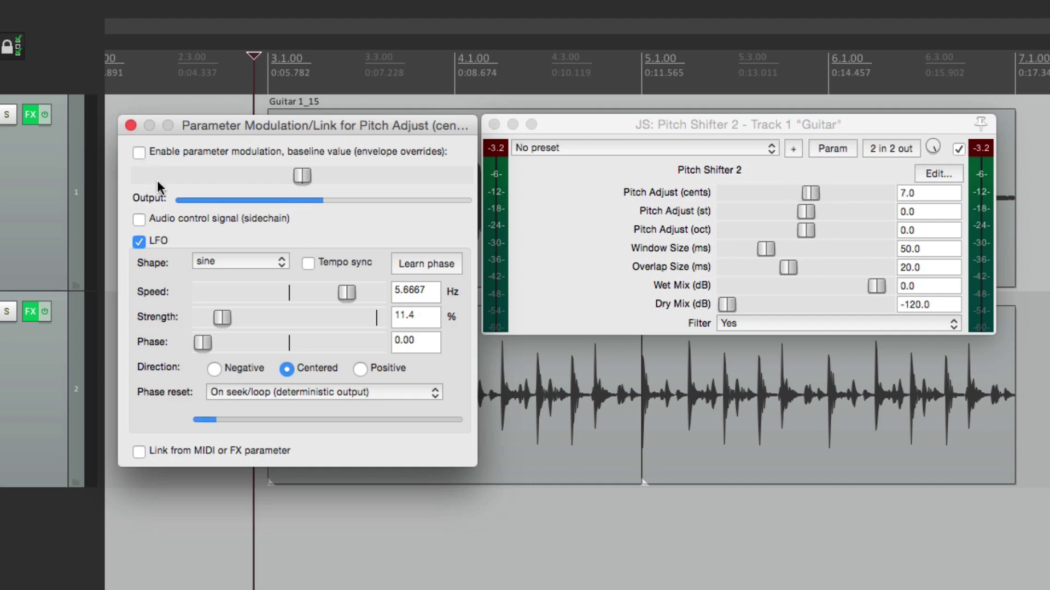
{"action": "key", "text": "space"}
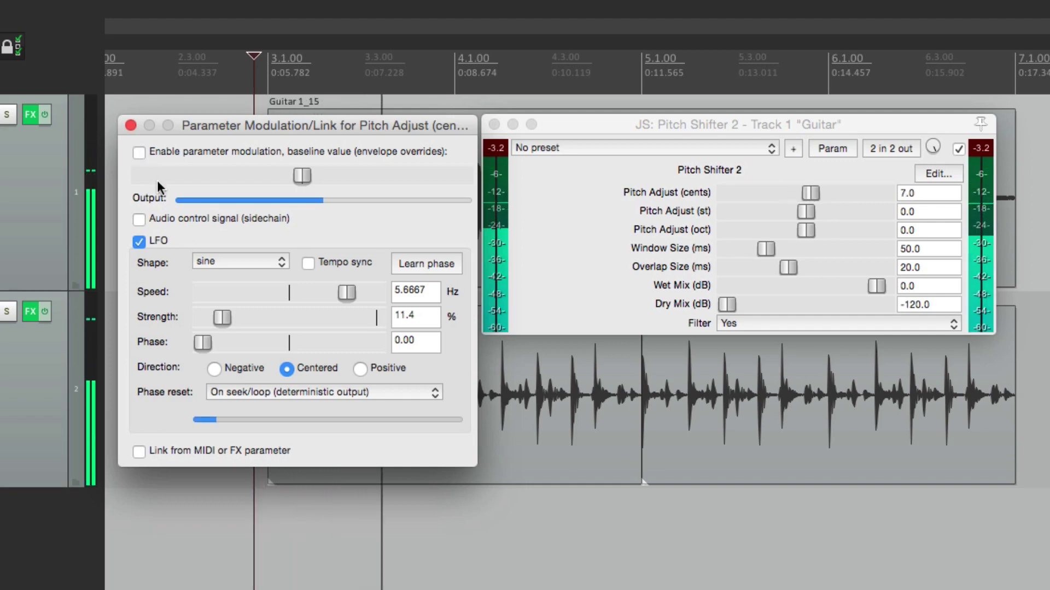
{"action": "left_click", "coordinate": [139, 154]}
Play back the modulated guitar and set the LFO strength to about 15.6% and speed to 6.25 Hz
{"action": "key", "text": "space"}
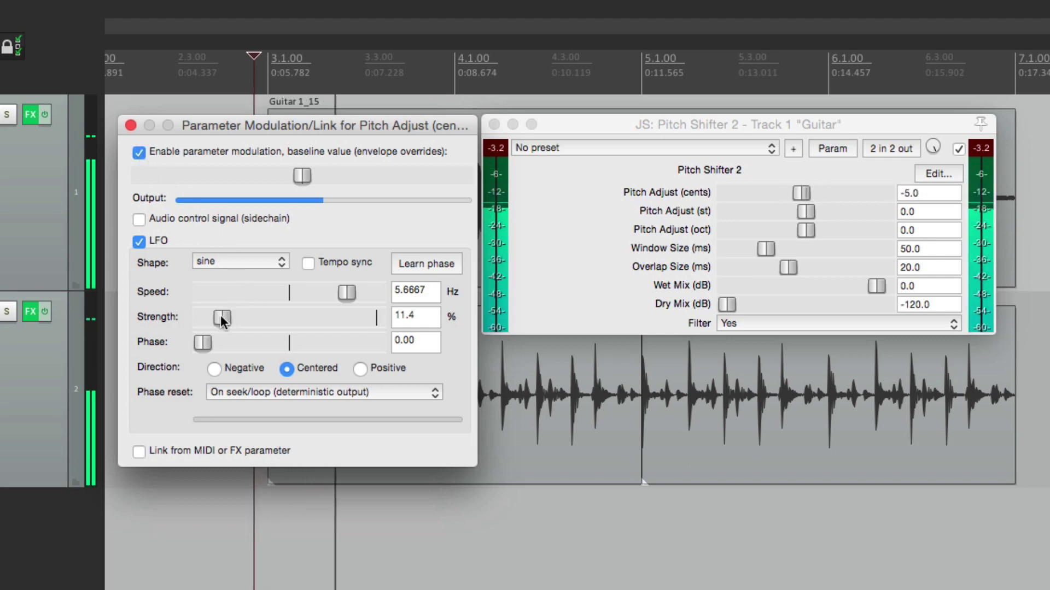
{"action": "left_click_drag", "start_coordinate": [221, 316], "coordinate": [230, 317]}
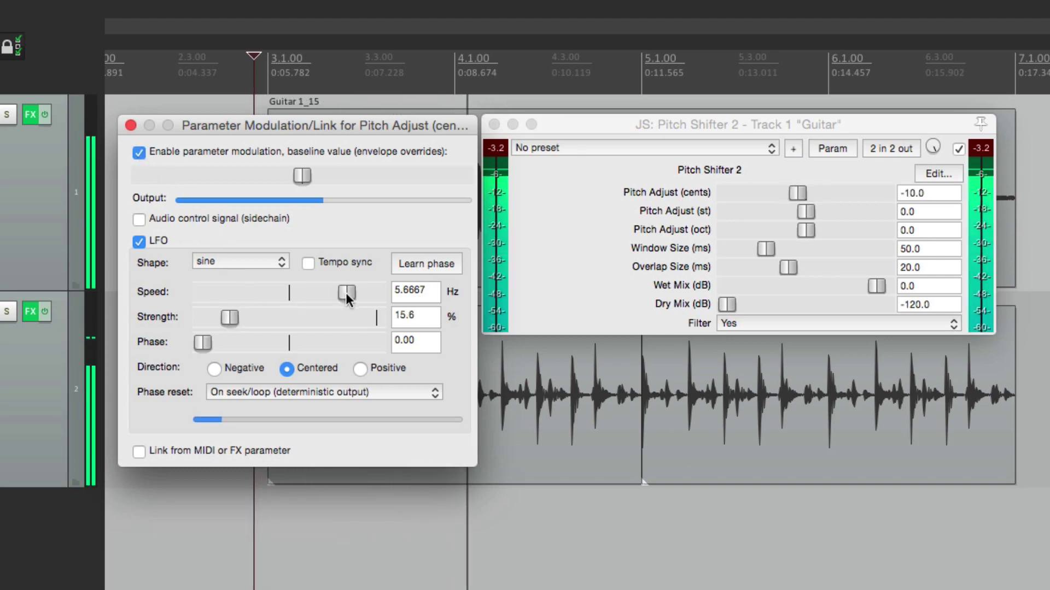
{"action": "left_click_drag", "start_coordinate": [346, 293], "coordinate": [354, 296]}
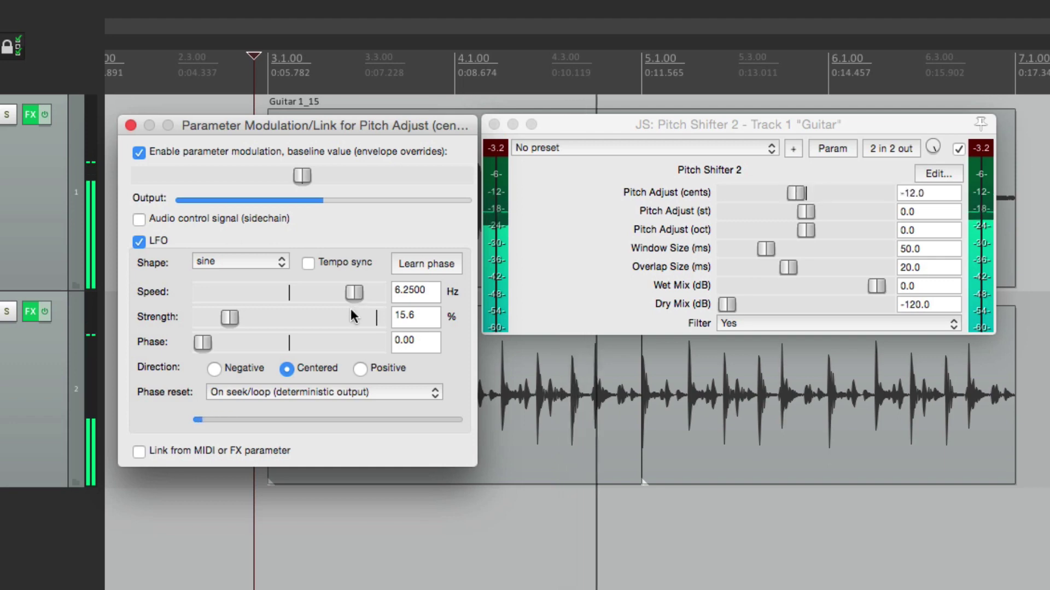